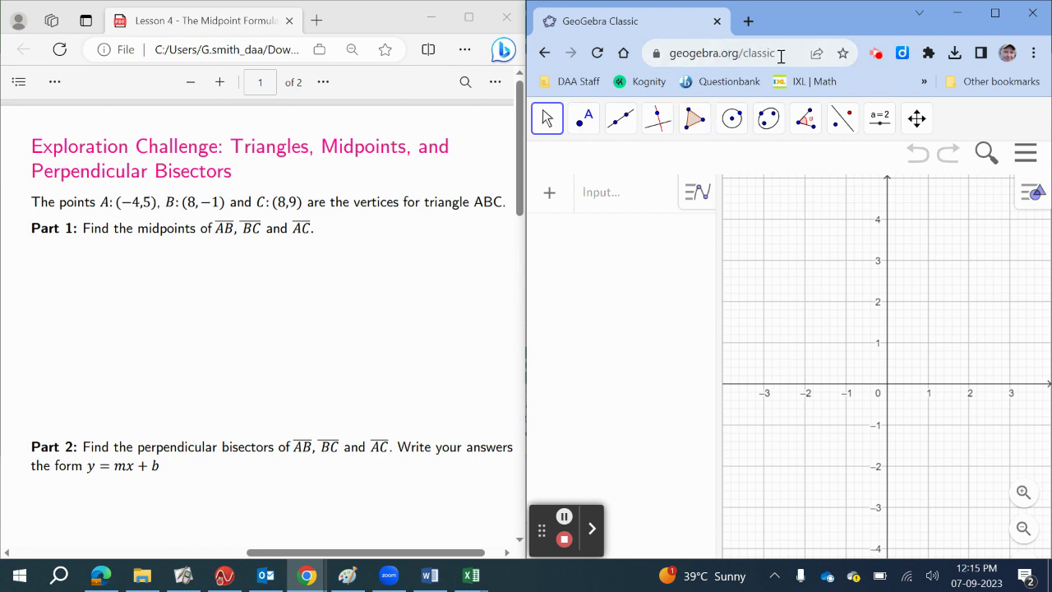
Inspect the full page address in the browser's address bar.
left_click(781, 55)
left_click(745, 51)
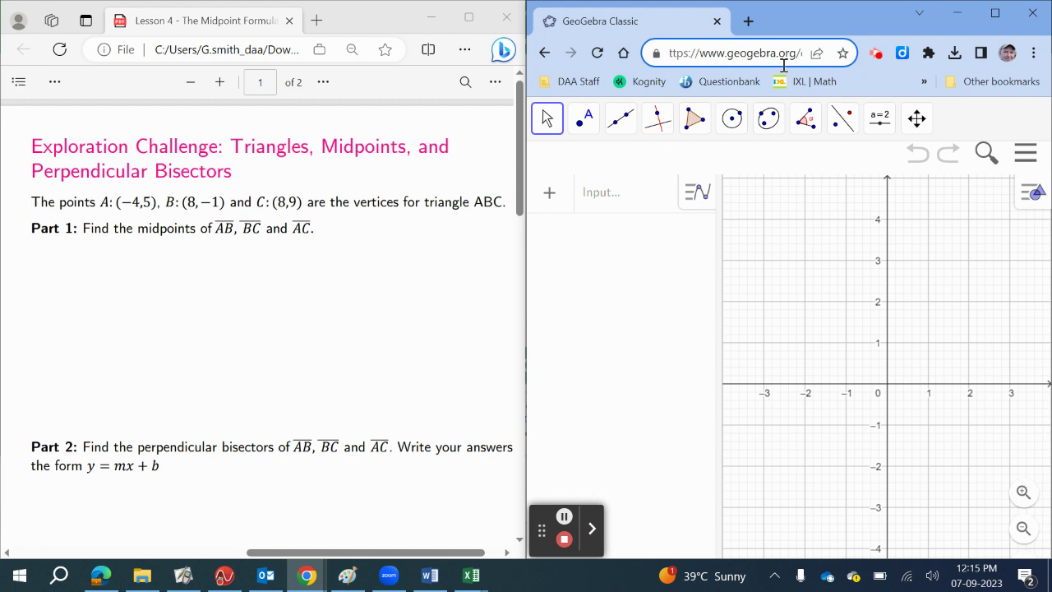
key("Right")
key("Right")
key("Right")
key("Right")
key("Right")
key("Right")
key("Right")
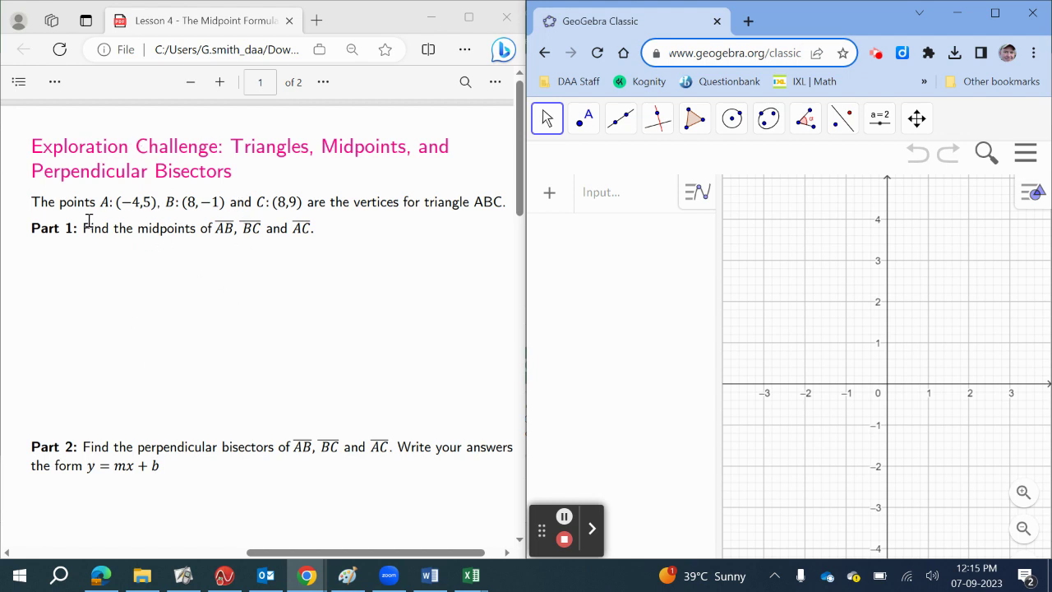
Enter points A (-4, 5), B (8, -1) and C (8, 9) in the Input bar.
left_click(619, 200)
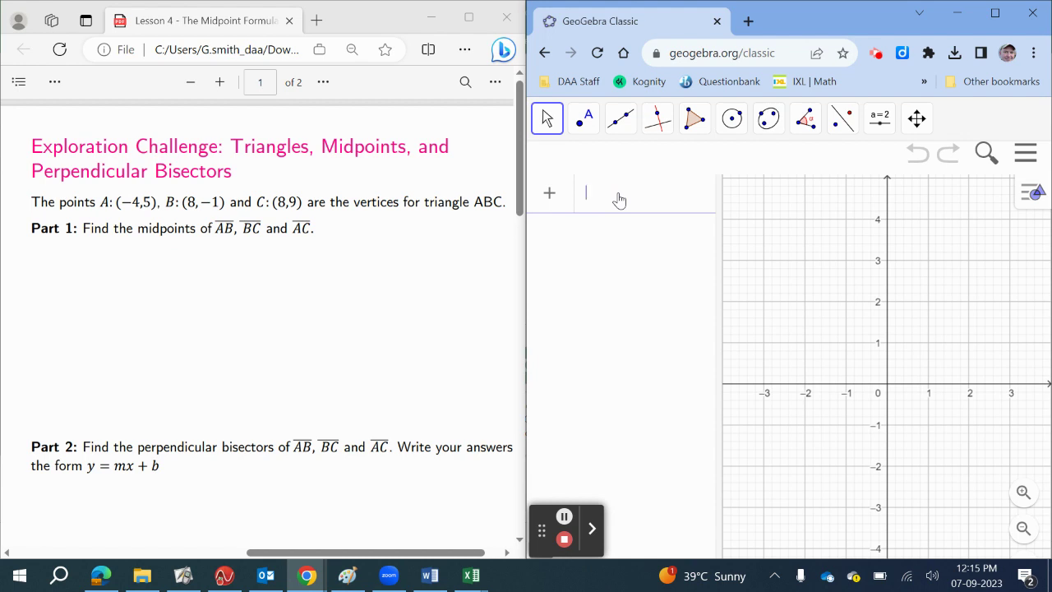
type("(")
type("-4")
type(", 5")
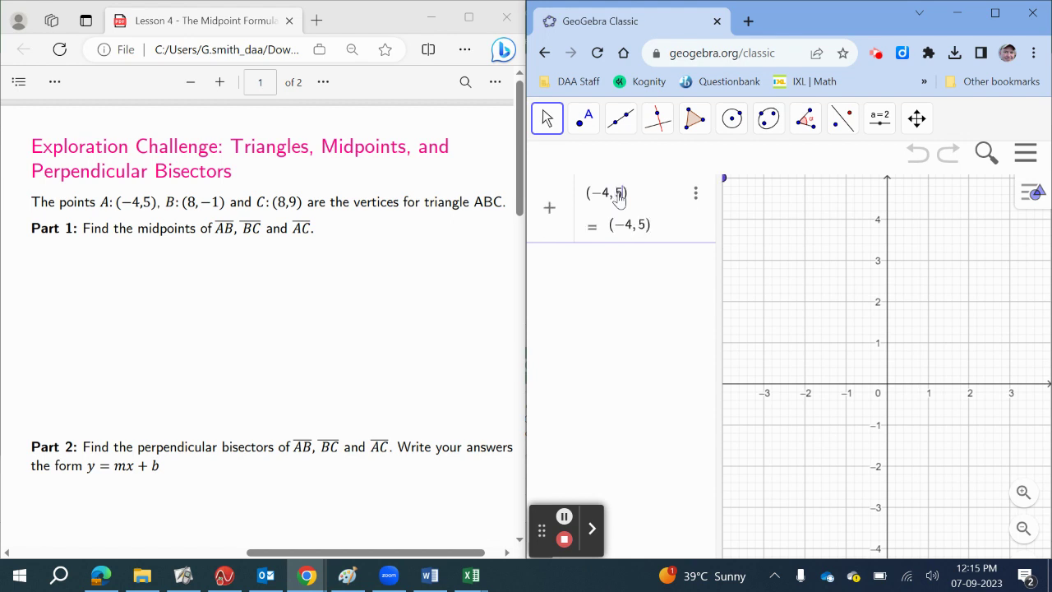
key("Return")
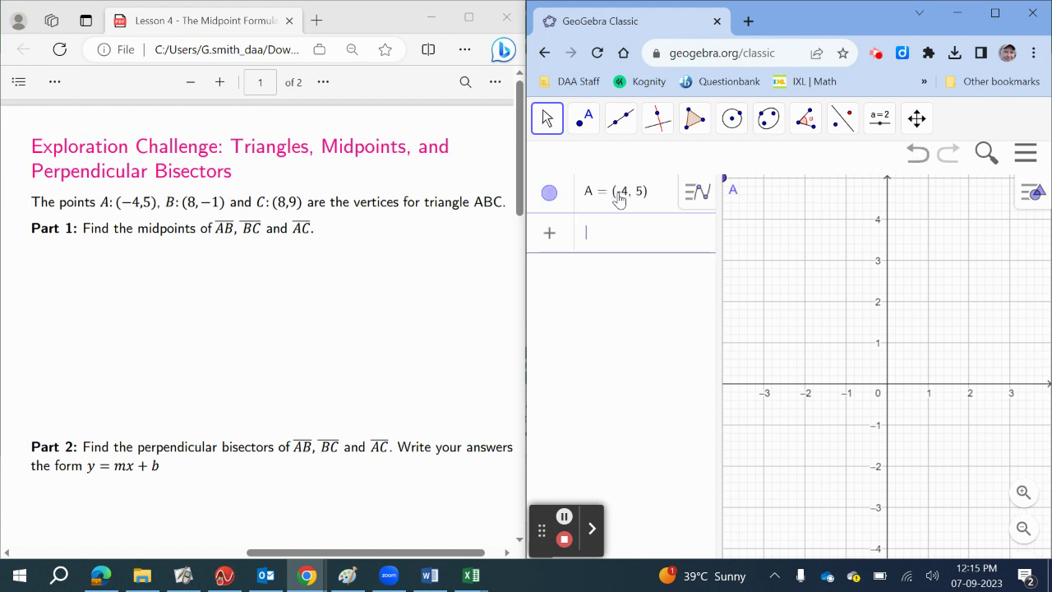
type("(")
type("8")
type(",-1")
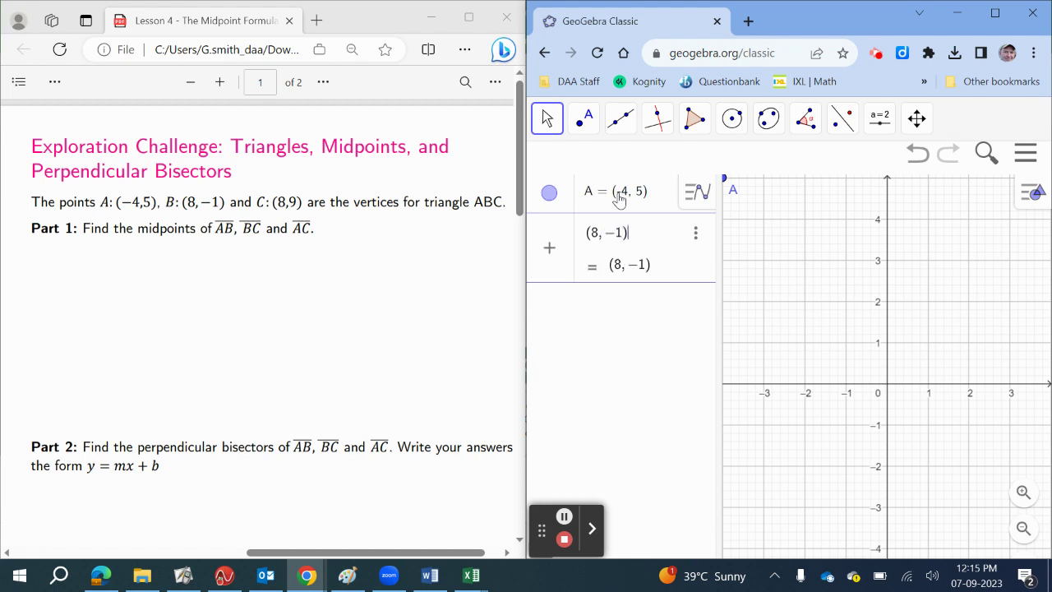
key("Return")
type("(8,9")
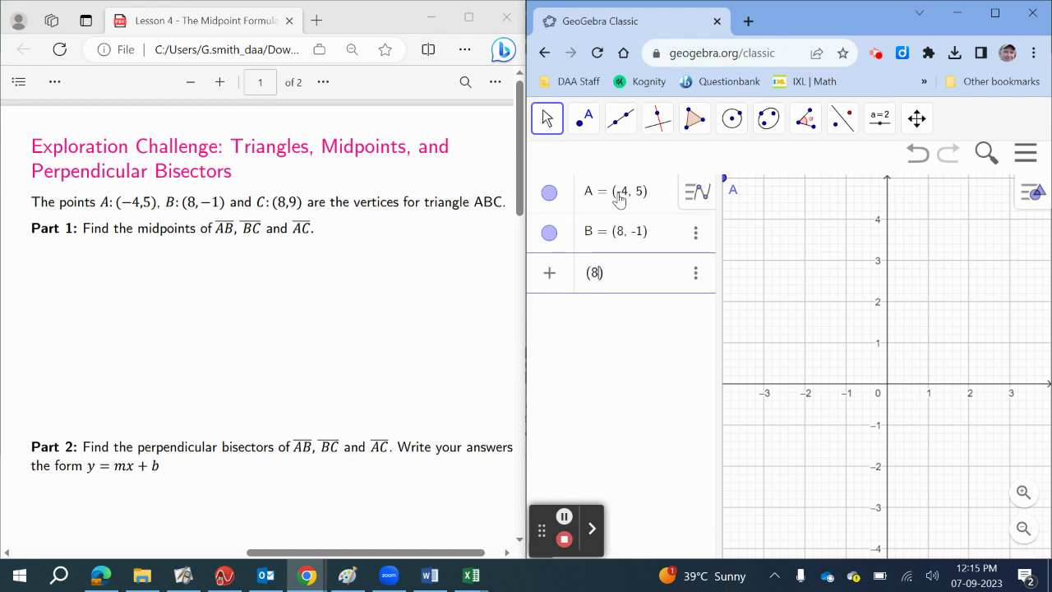
key("Return")
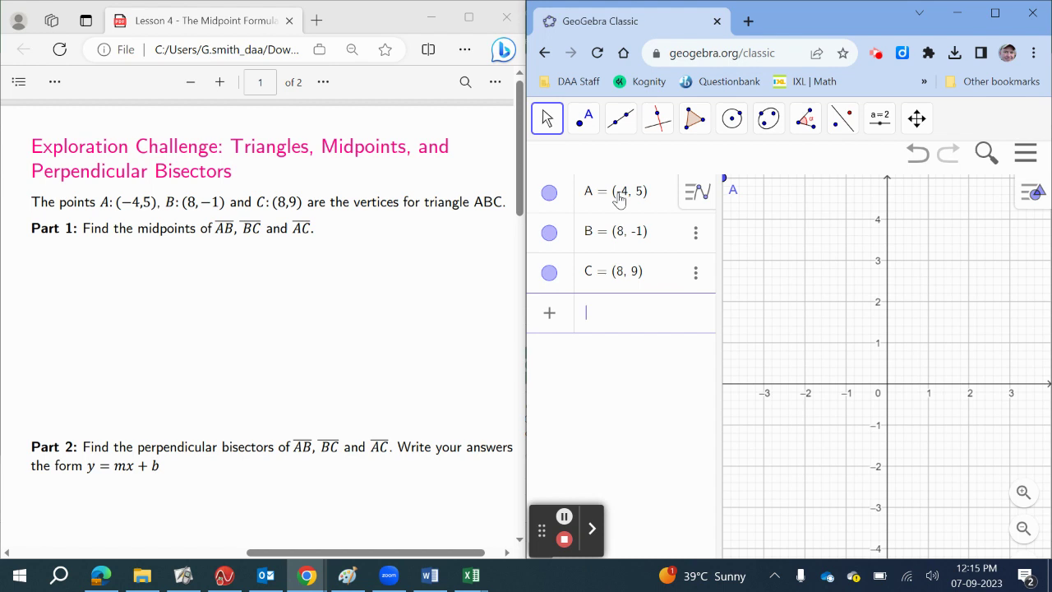
Zoom out and pan so A, B and C fit, then browse the point and line tool menus.
scroll(904, 369, "down", 5)
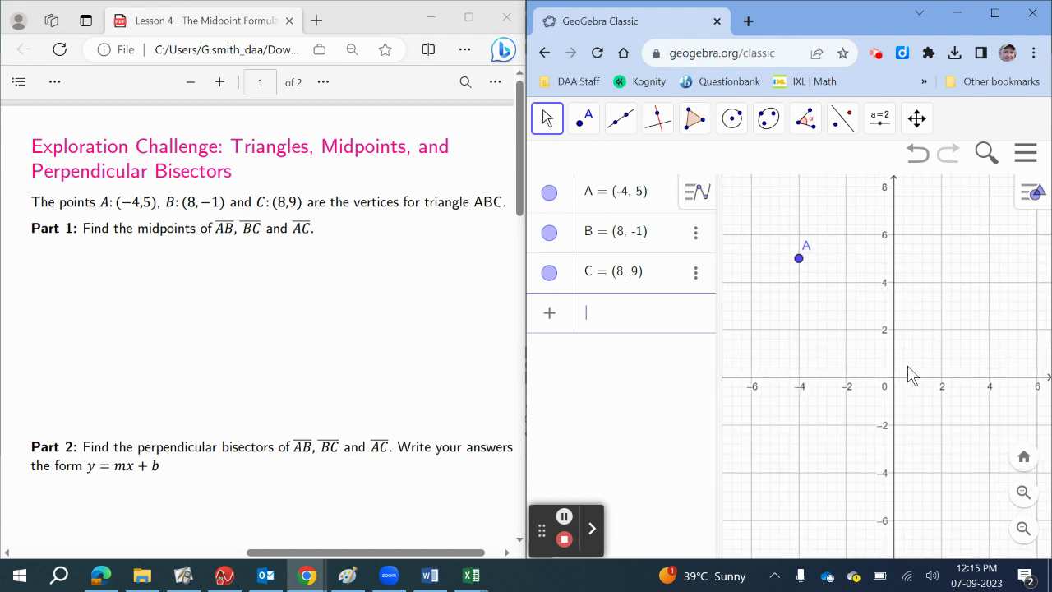
left_click_drag(953, 315, 874, 364)
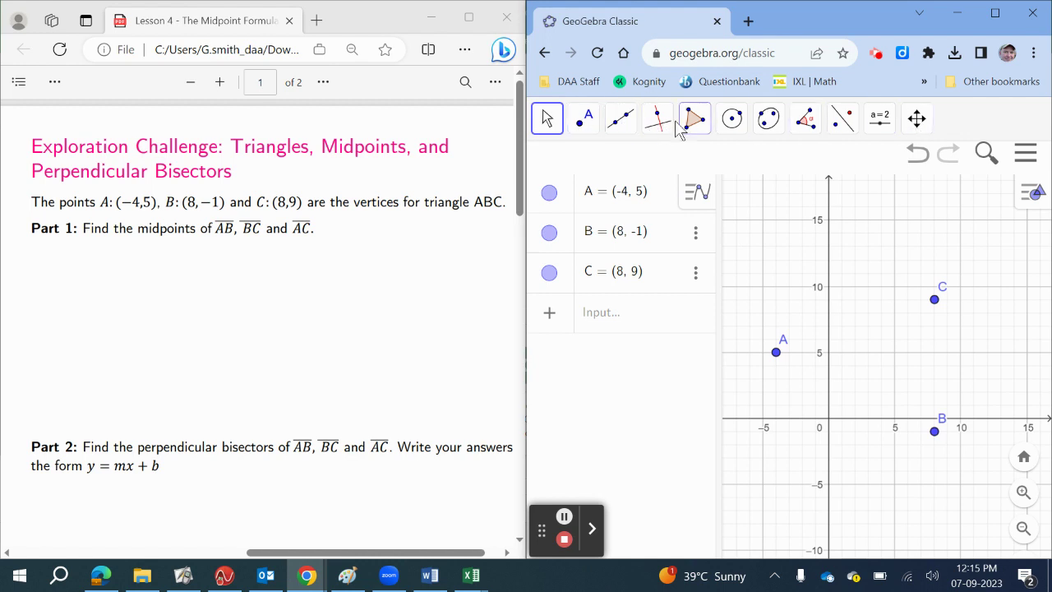
left_click(585, 124)
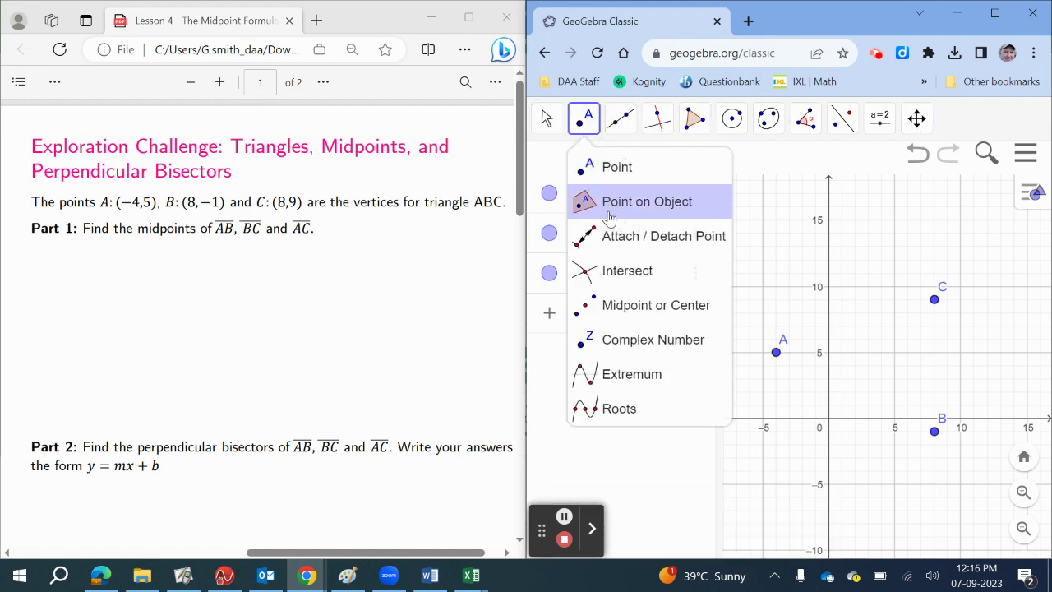
left_click(622, 119)
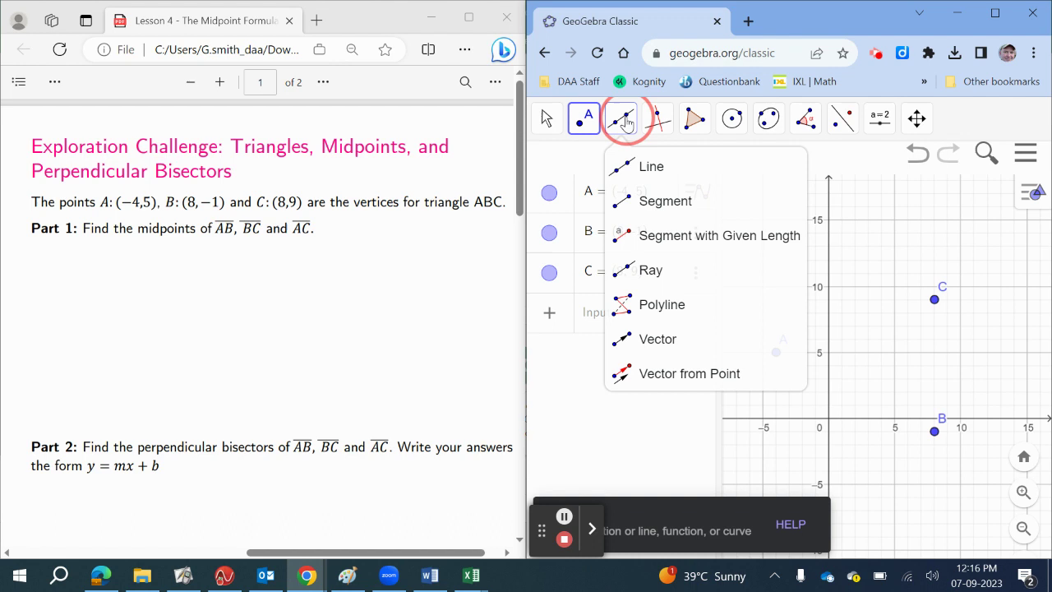
left_click(626, 122)
left_click(626, 122)
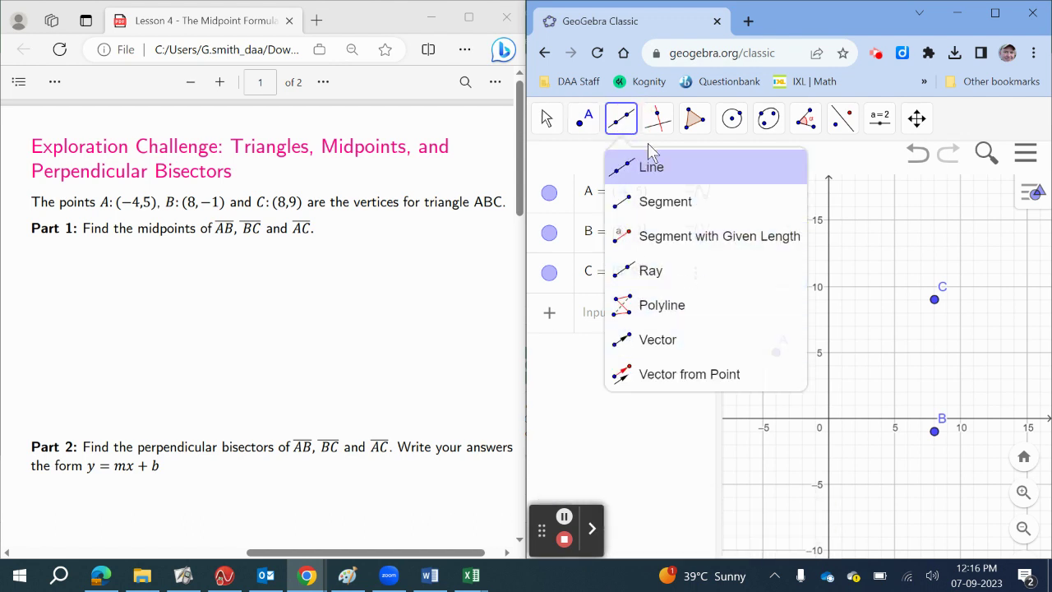
Browse the perpendicular/bisector, polygon and remaining toolbar tool menus.
left_click(659, 120)
left_click(658, 120)
left_click(660, 119)
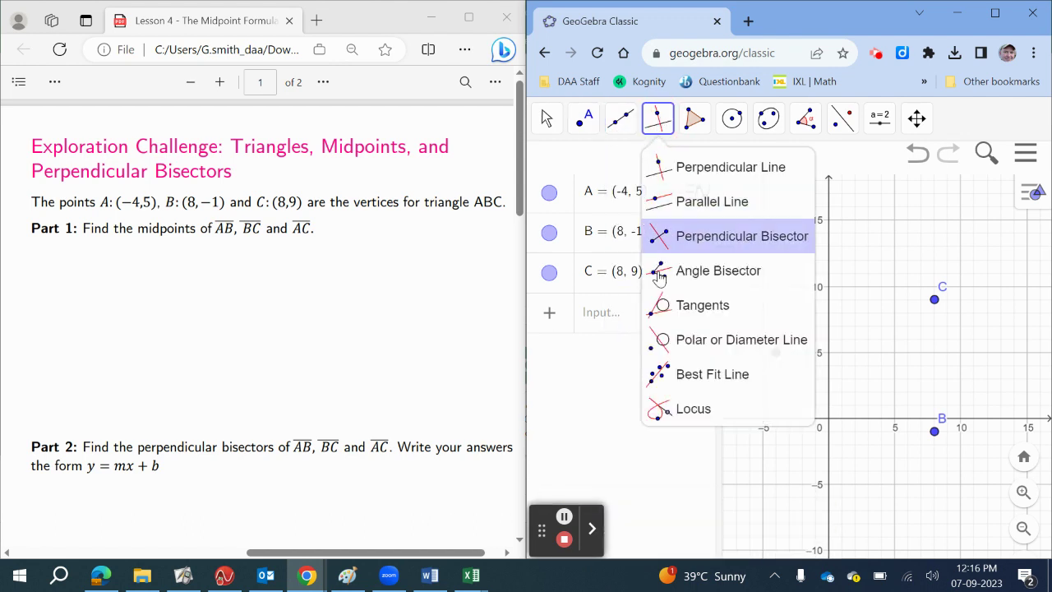
left_click(658, 120)
mouse_move(694, 121)
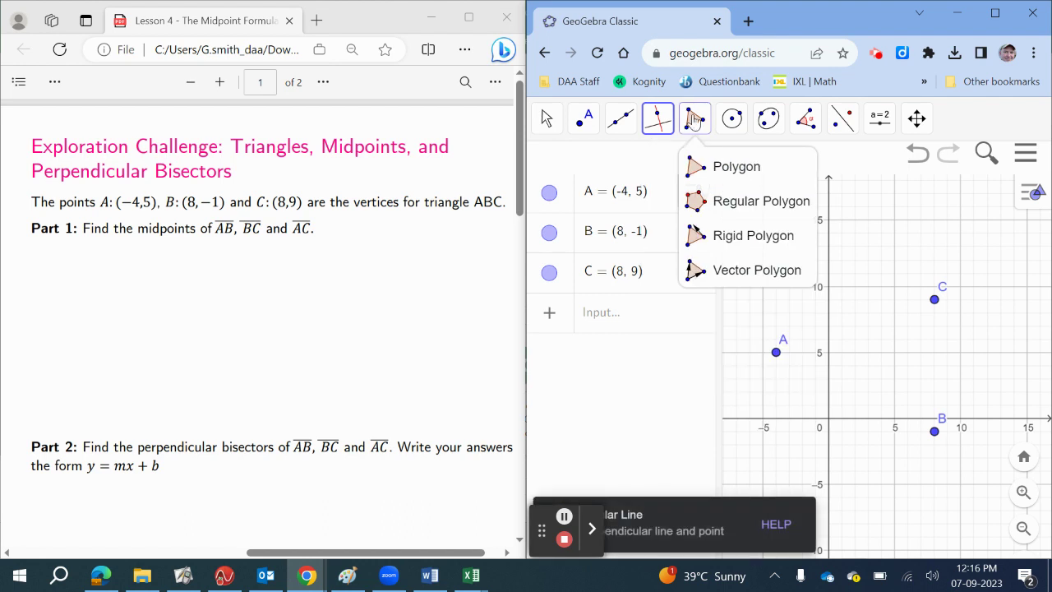
mouse_move(771, 120)
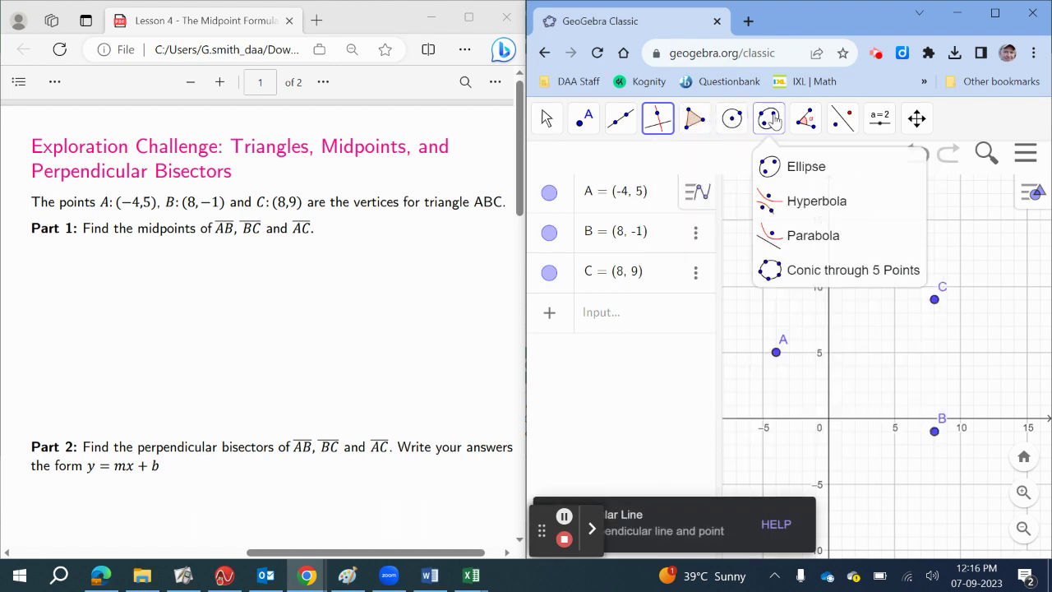
mouse_move(815, 121)
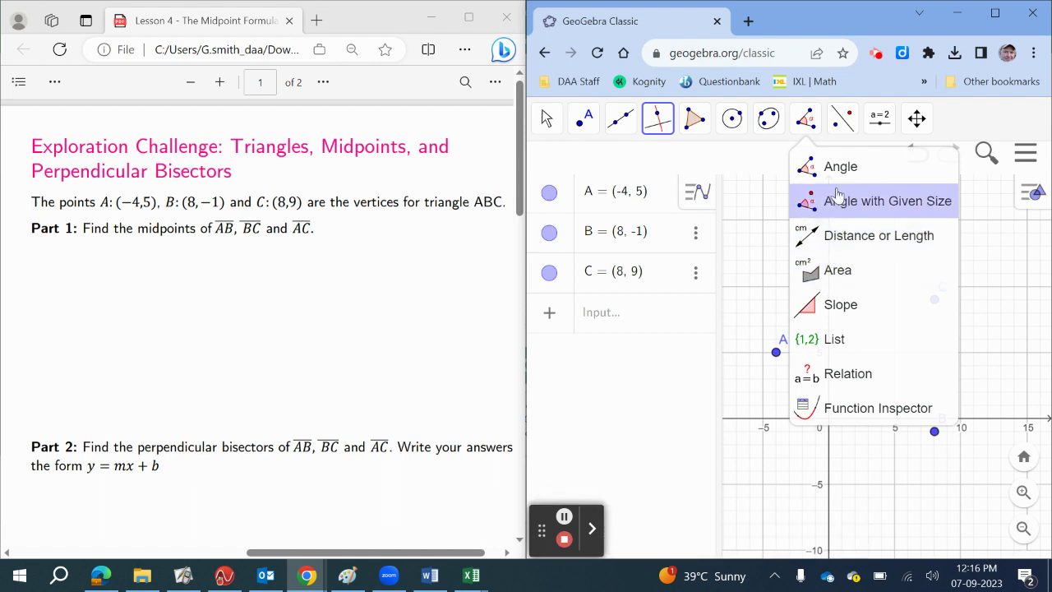
With the Segment tool, draw sides AB (13.42), CB (10) and AC (12.65).
mouse_move(583, 131)
mouse_move(880, 122)
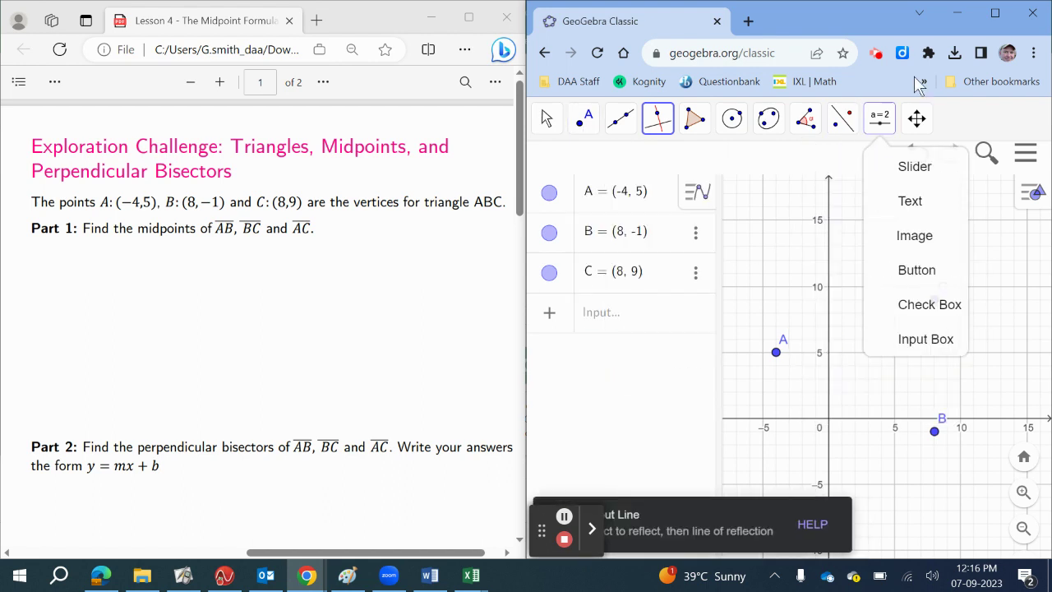
left_click(621, 121)
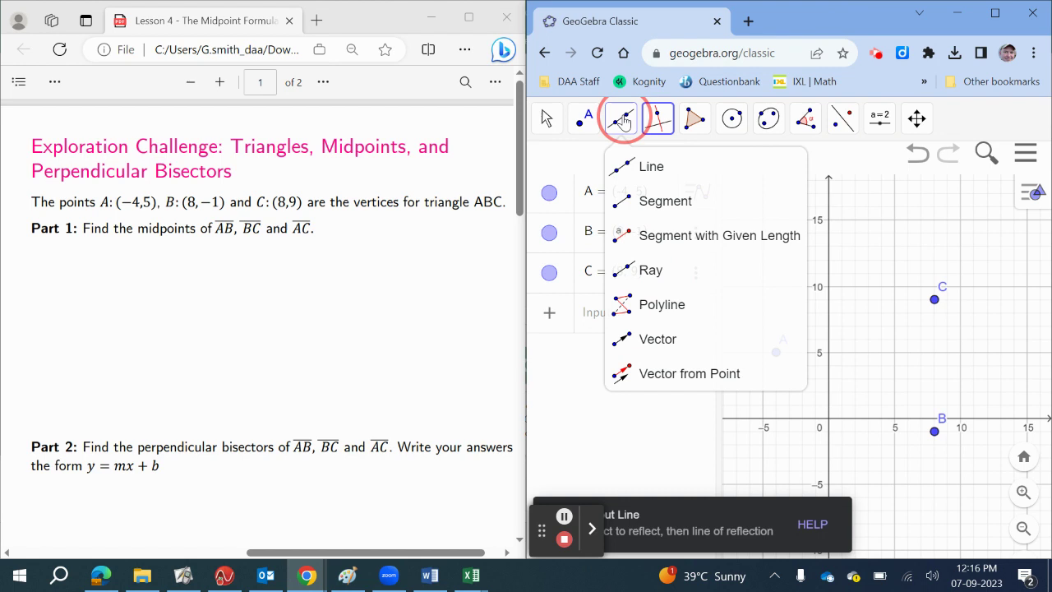
mouse_move(629, 140)
left_click(662, 201)
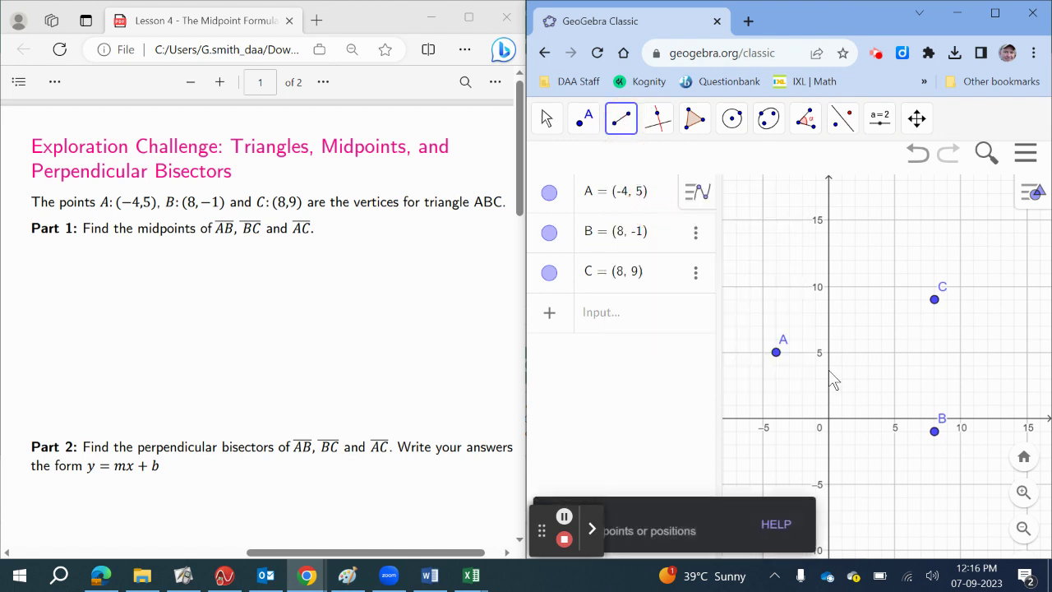
left_click(777, 353)
left_click(935, 431)
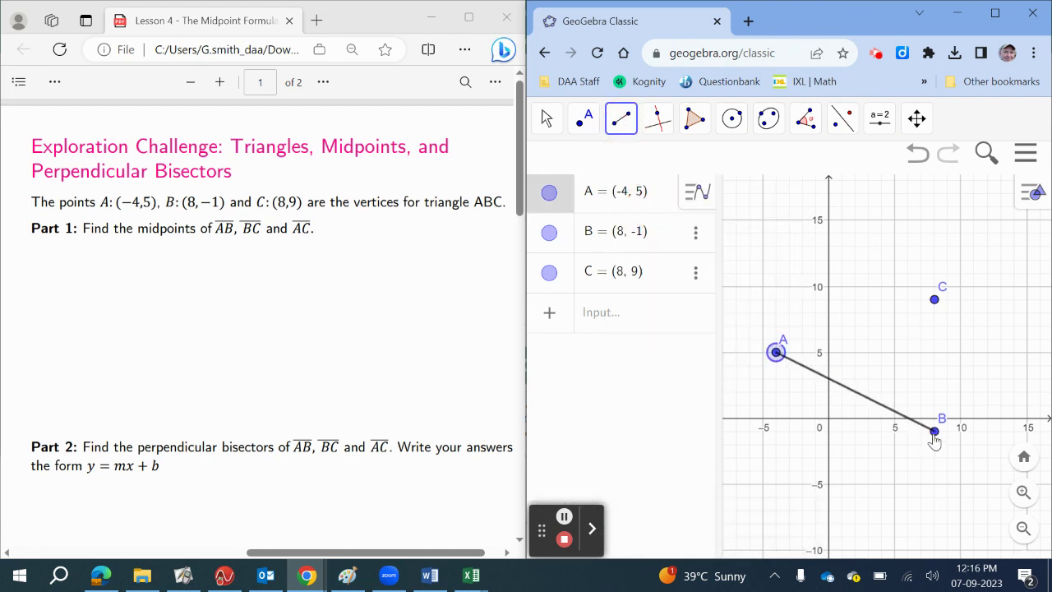
left_click(934, 299)
left_click(935, 430)
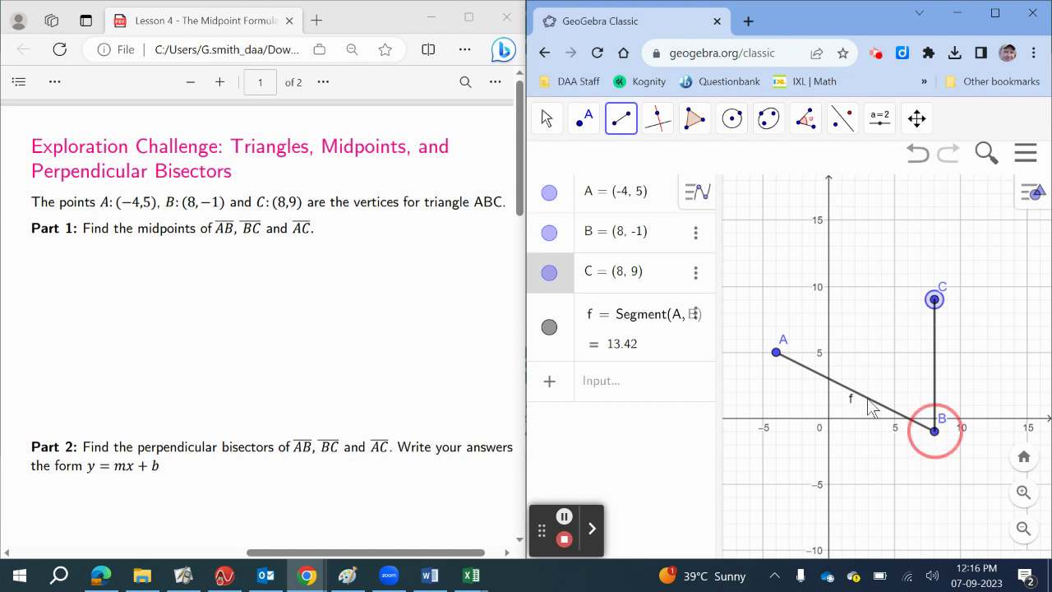
left_click(776, 351)
left_click(934, 299)
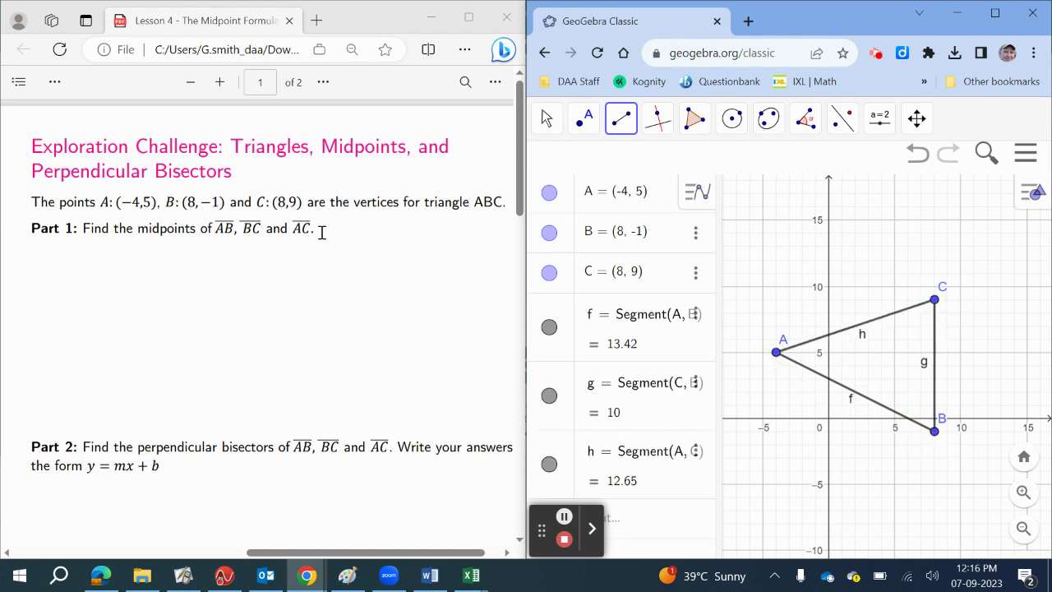
Place midpoints D of AC, E of BC and F of AB with the Midpoint tool.
left_click(584, 119)
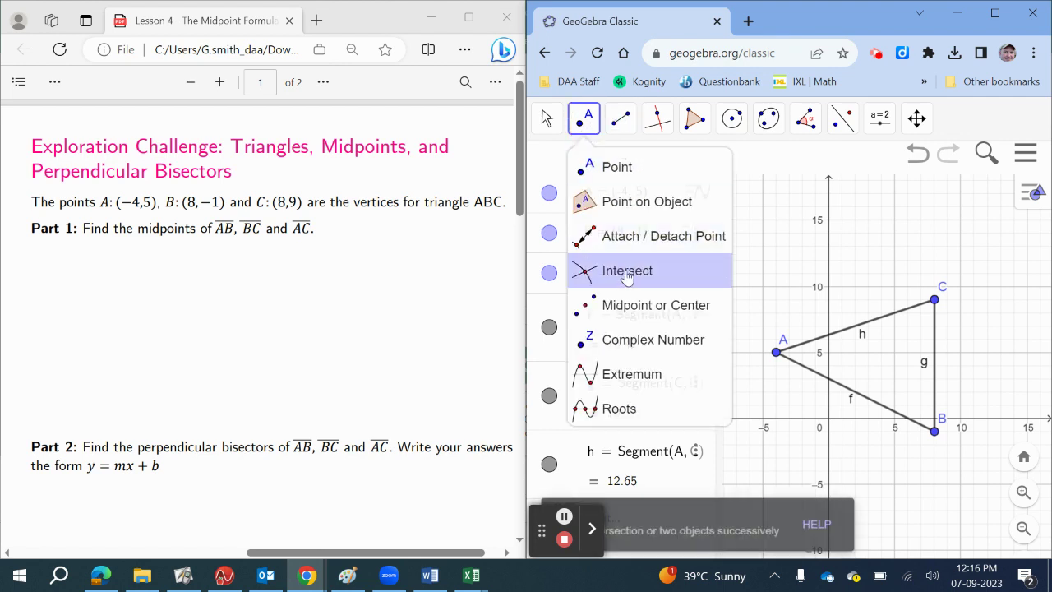
left_click(625, 314)
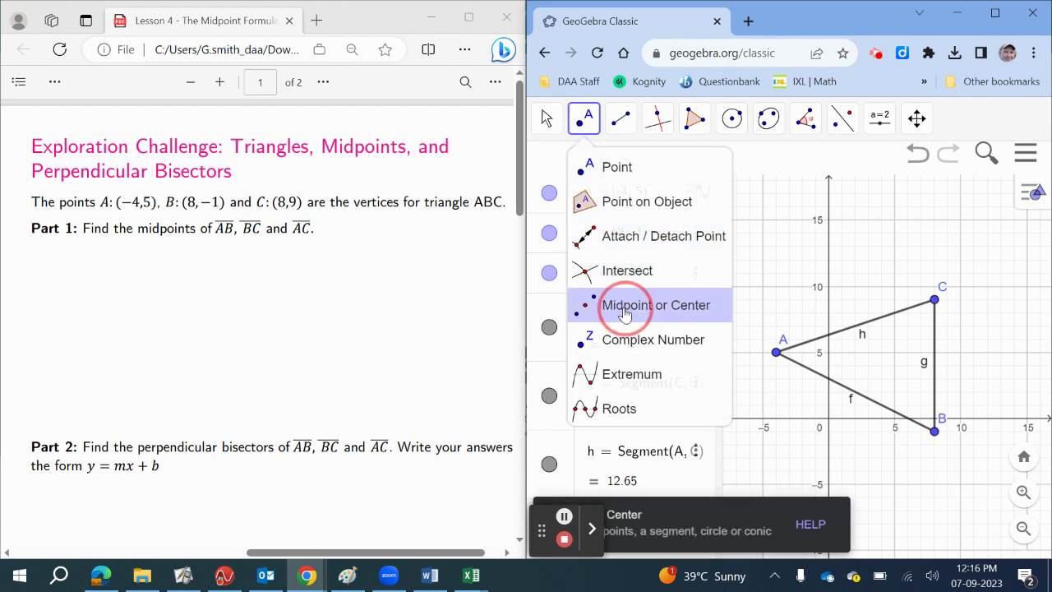
left_click(777, 355)
left_click(935, 300)
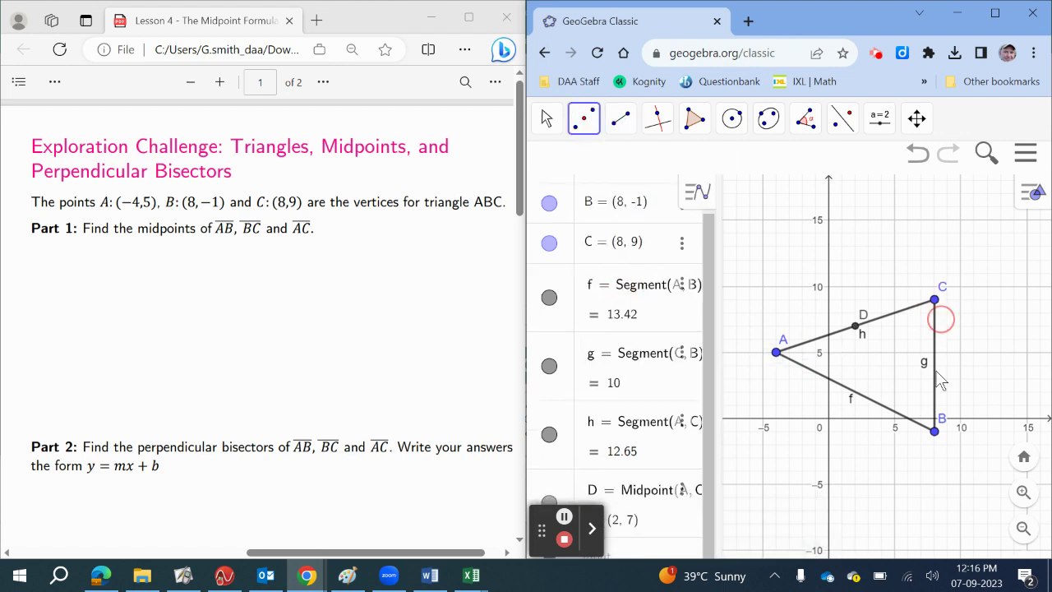
left_click(935, 430)
left_click(935, 300)
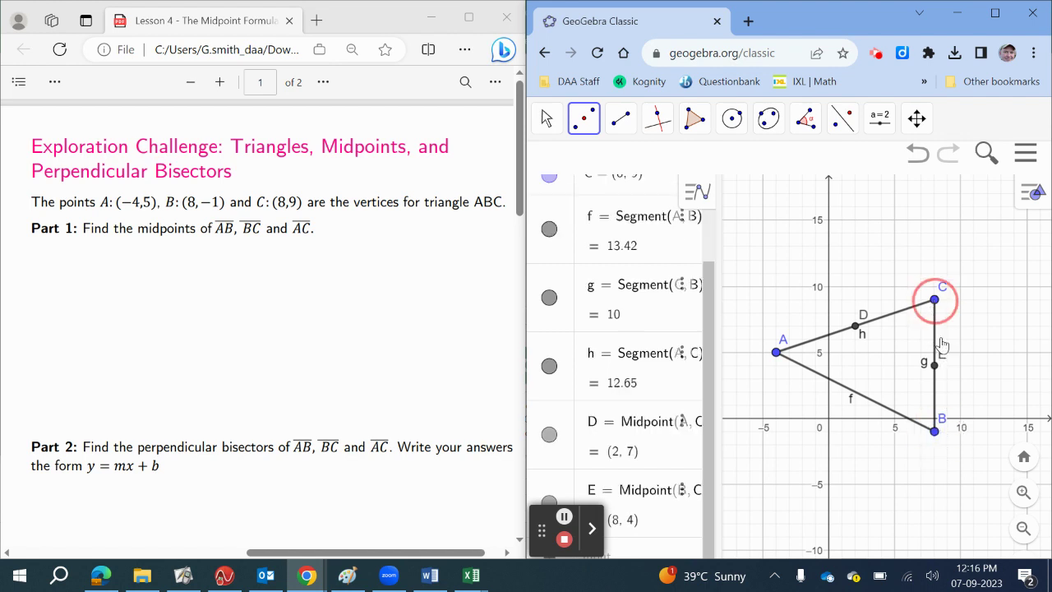
left_click(776, 353)
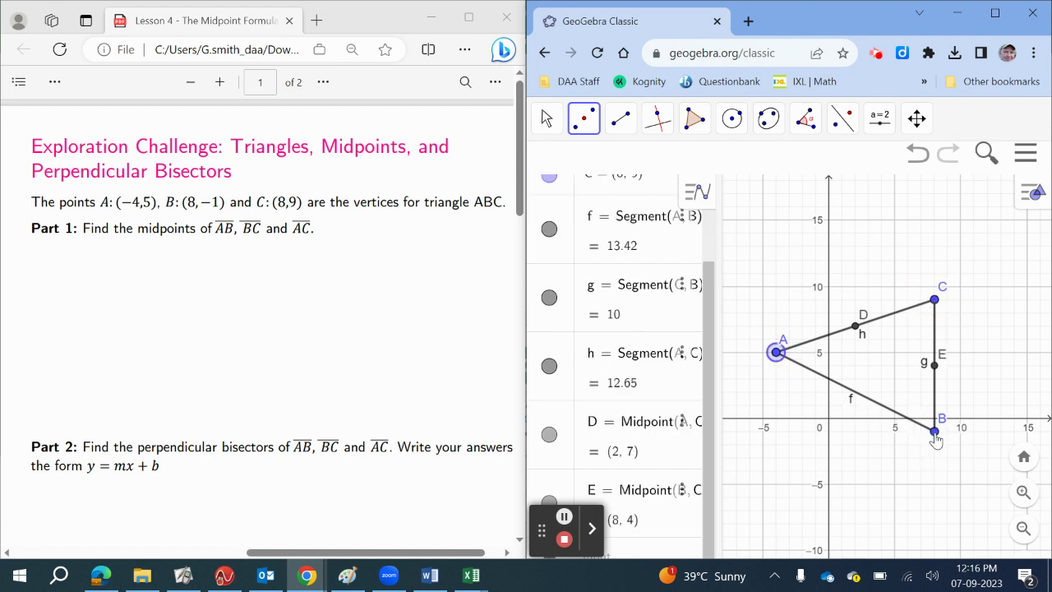
left_click(935, 431)
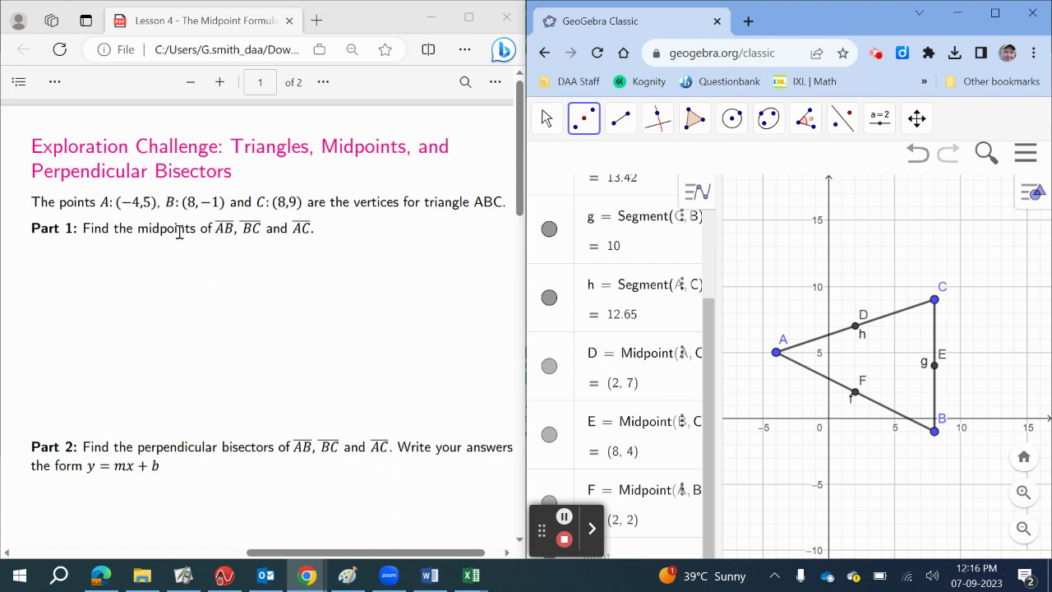
scroll(240, 347, "down", 3)
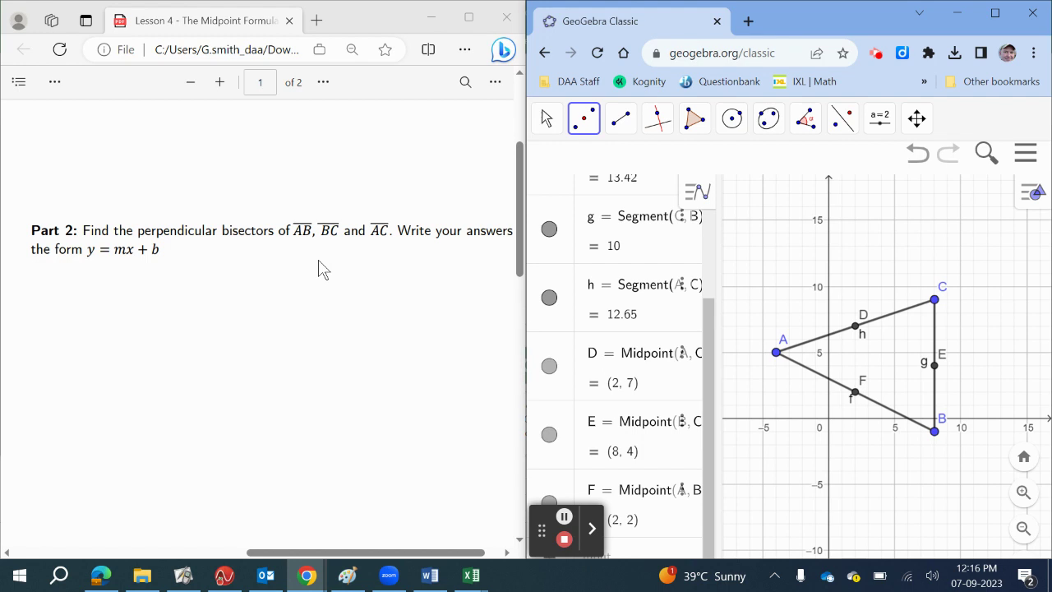
Draw perpendiculars to sides h, g and AB through D, E and F, creating lines i, j, k.
left_click(658, 122)
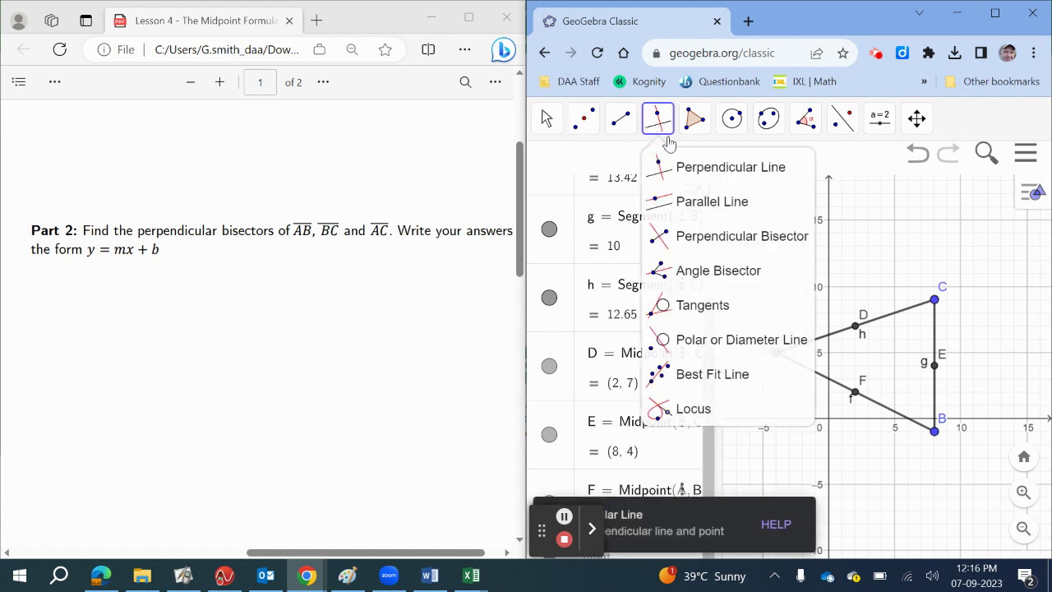
left_click(723, 171)
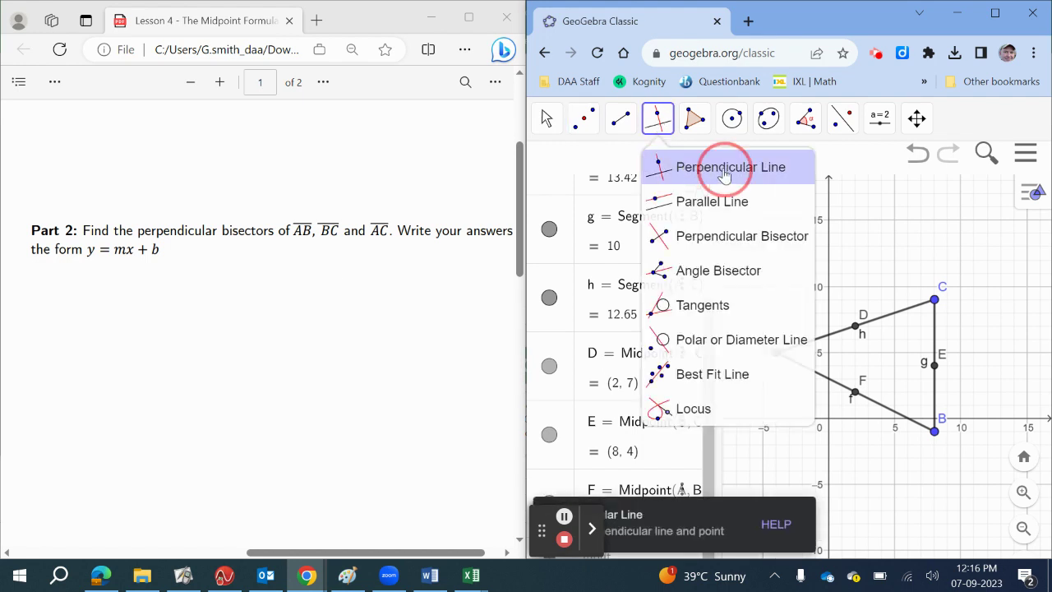
left_click(905, 311)
left_click(854, 327)
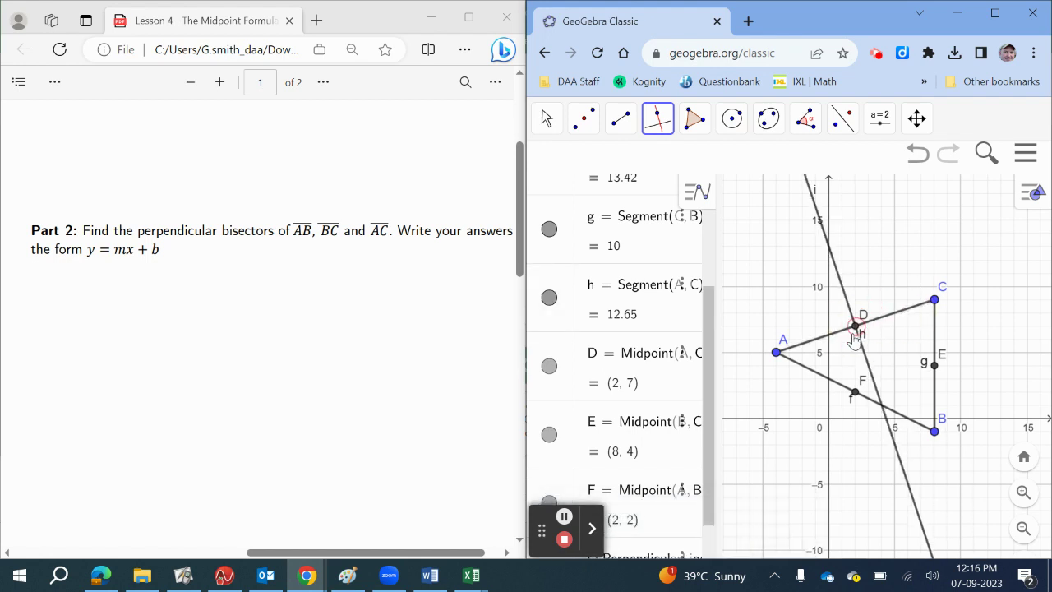
left_click(935, 339)
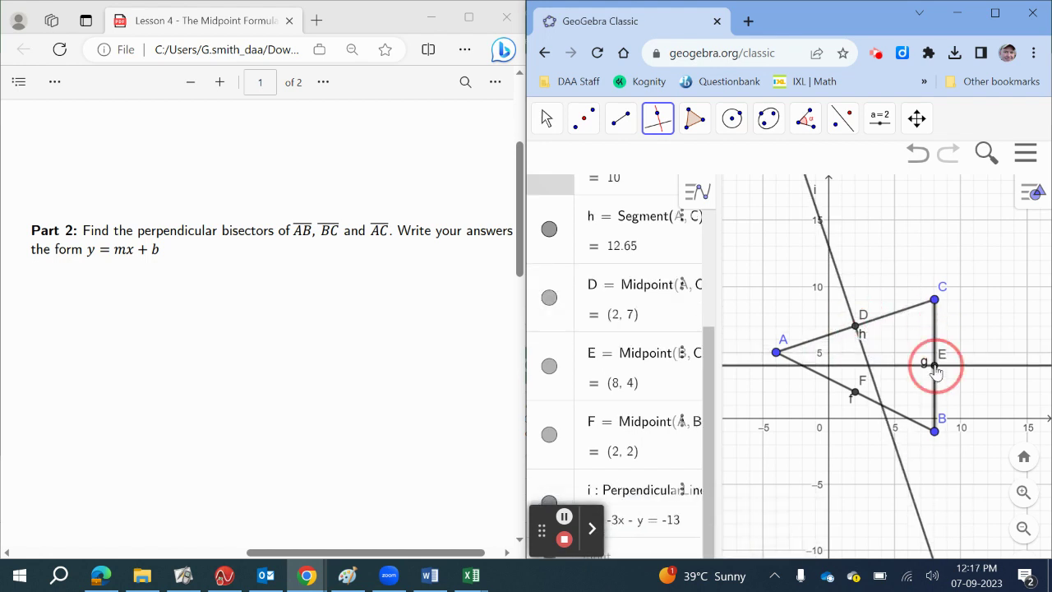
left_click(934, 366)
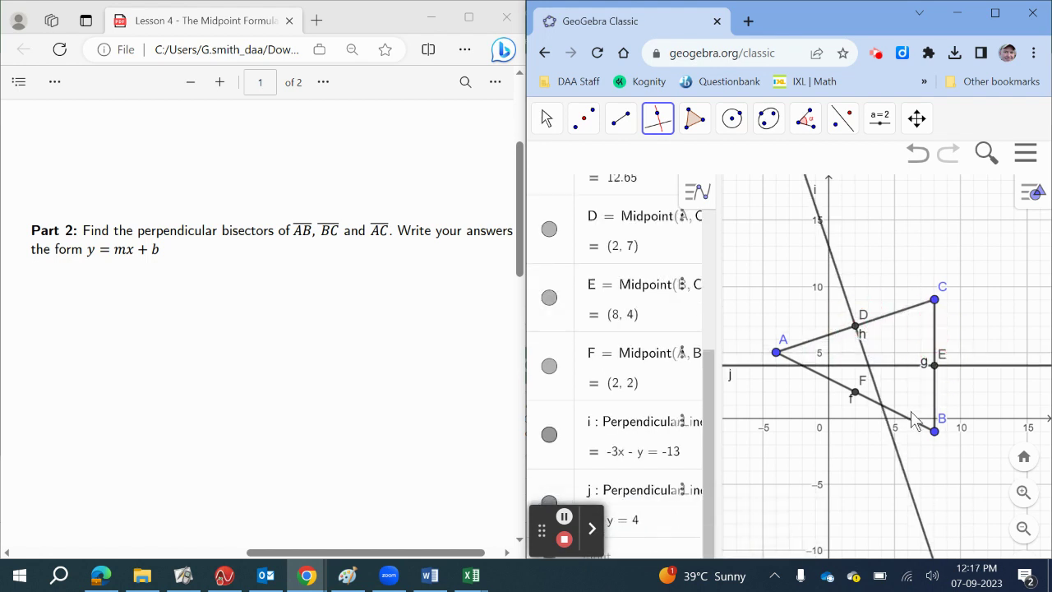
left_click(836, 388)
left_click(855, 392)
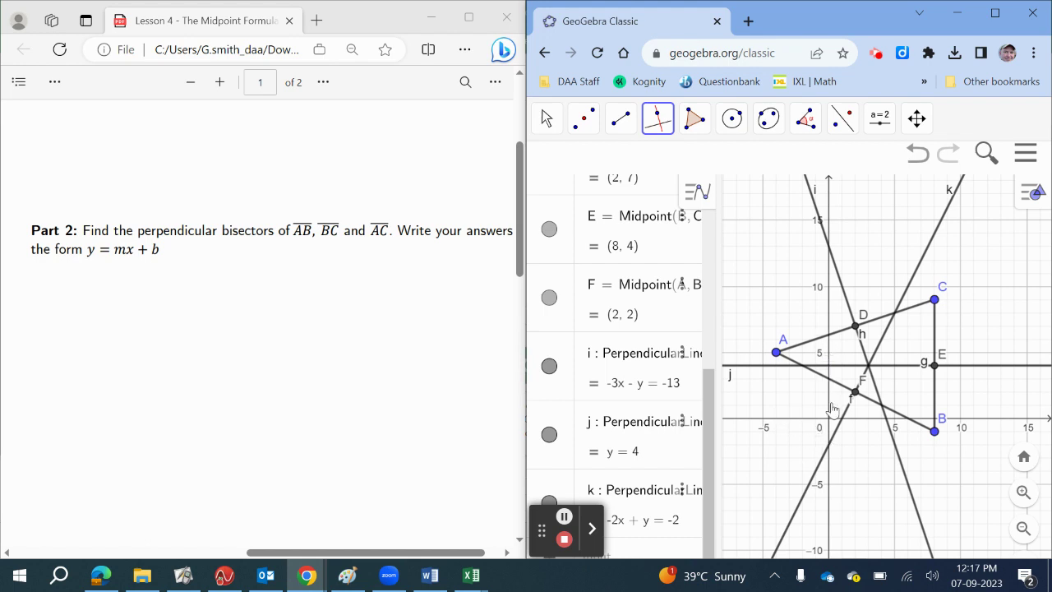
Intersect bisectors i and k with the Intersect tool to create point G at (3, 4).
scroll(328, 312, "down", 2)
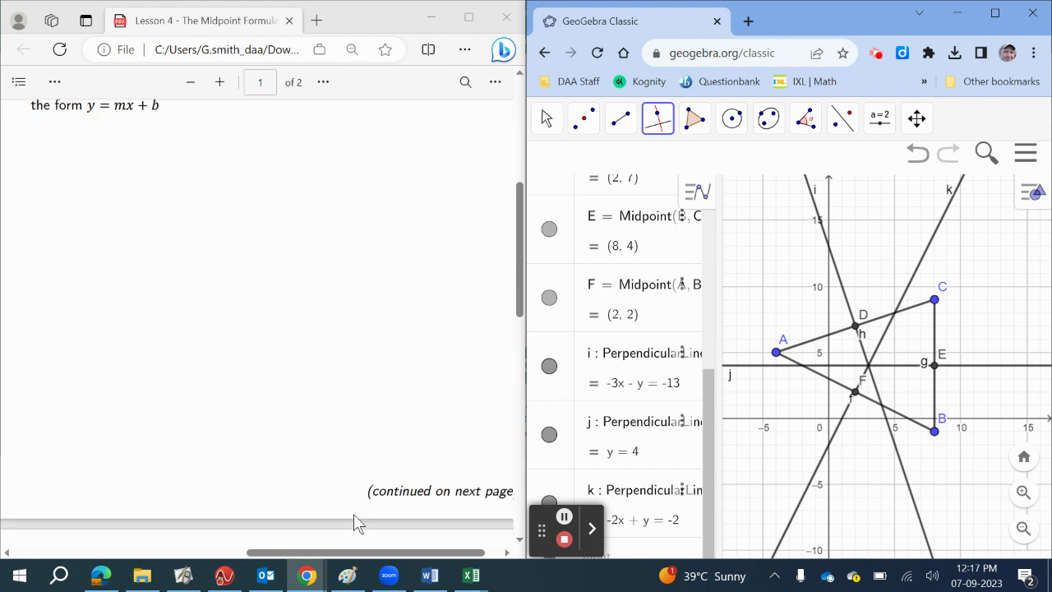
left_click_drag(346, 551, 107, 549)
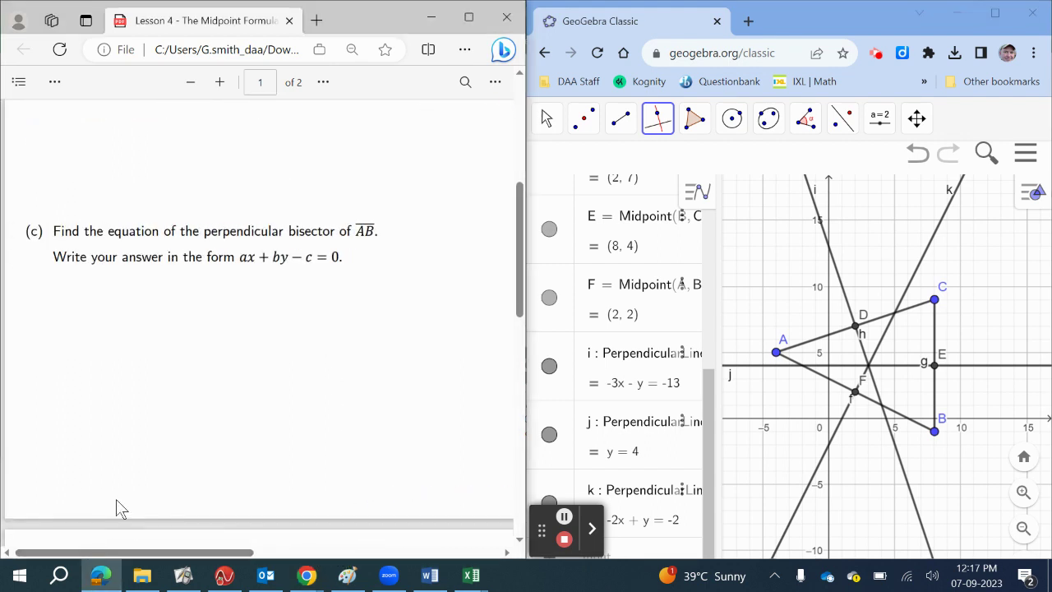
scroll(164, 425, "down", 10)
scroll(163, 422, "up", 2)
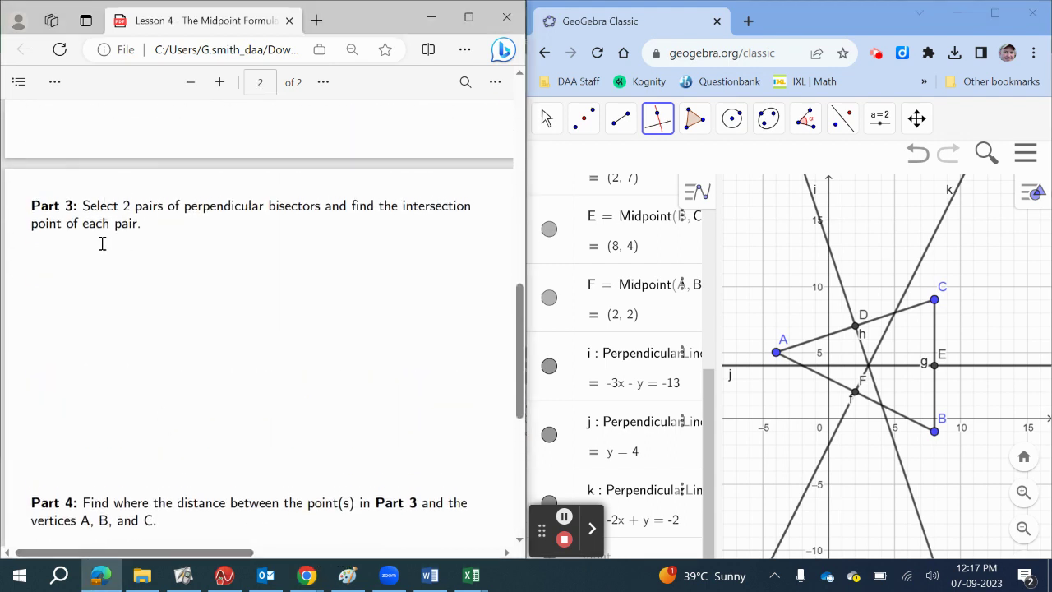
scroll(102, 263, "down", 1)
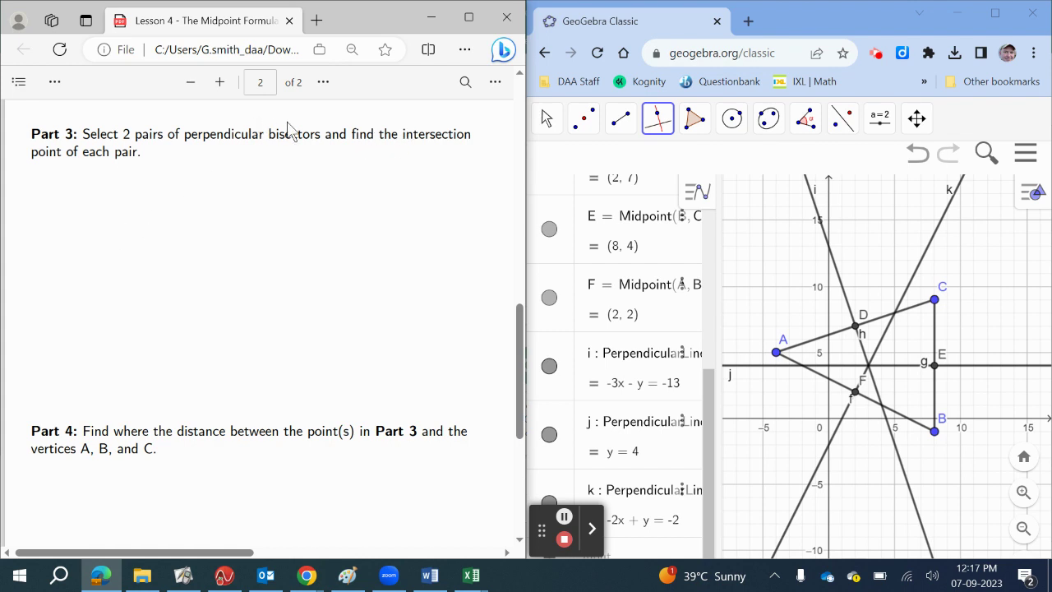
left_click(583, 118)
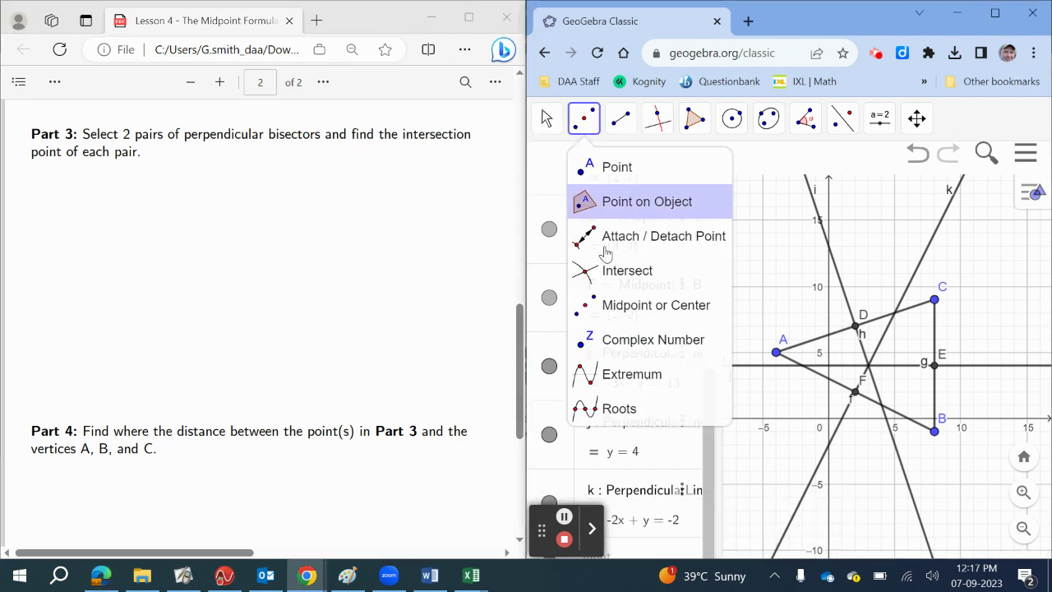
left_click(625, 271)
left_click(843, 292)
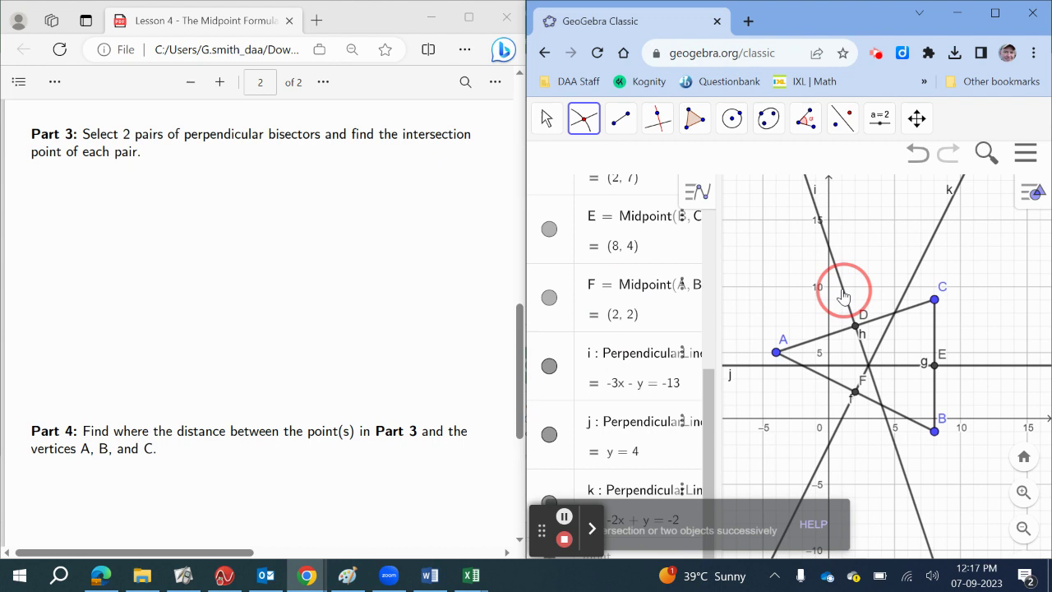
left_click(916, 279)
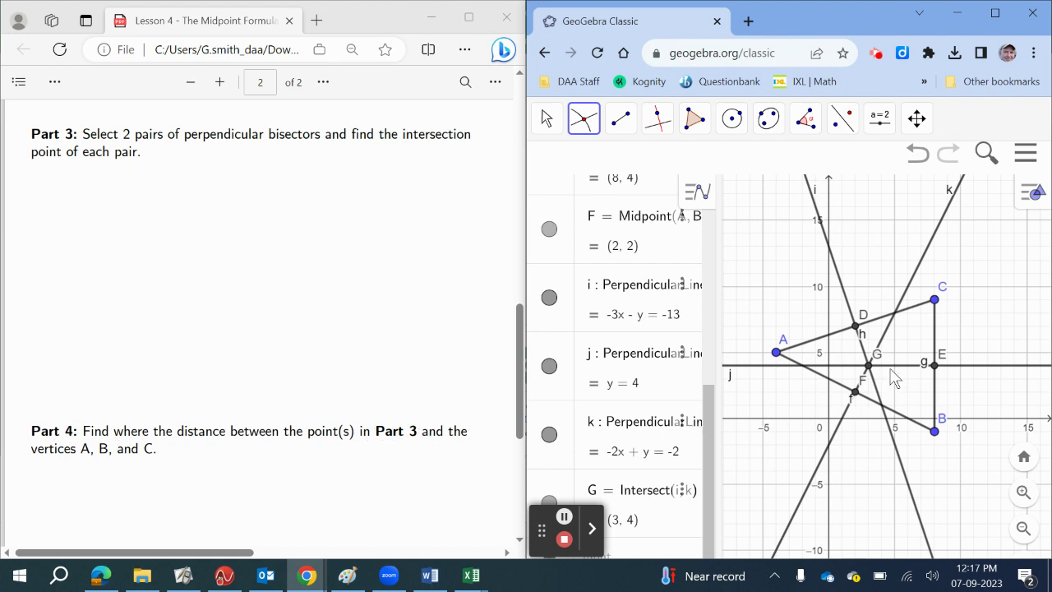
Measure distance AG (7.07) and move its label above point A.
left_click(807, 120)
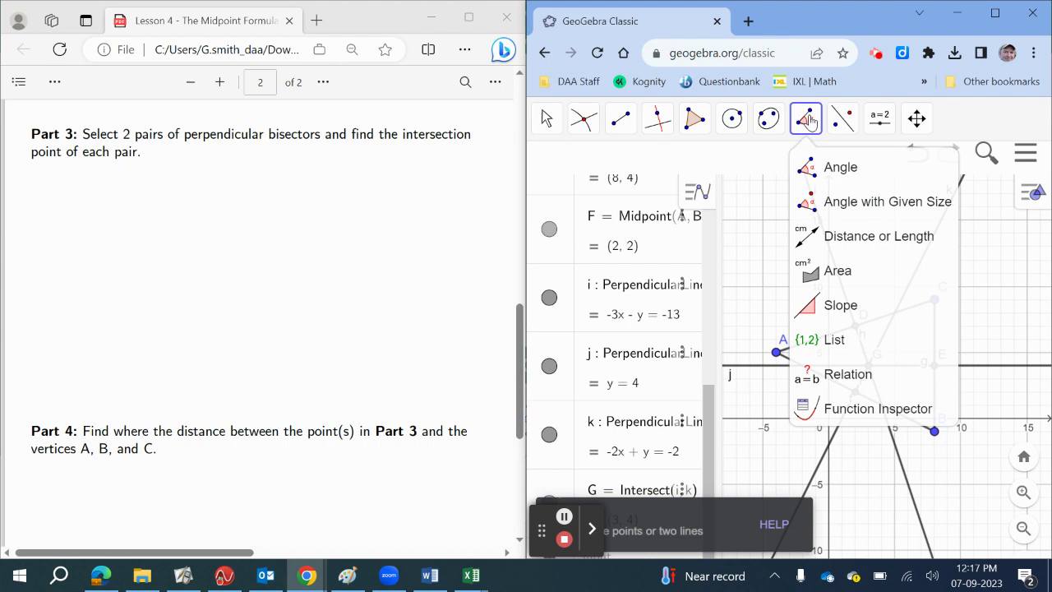
left_click(871, 251)
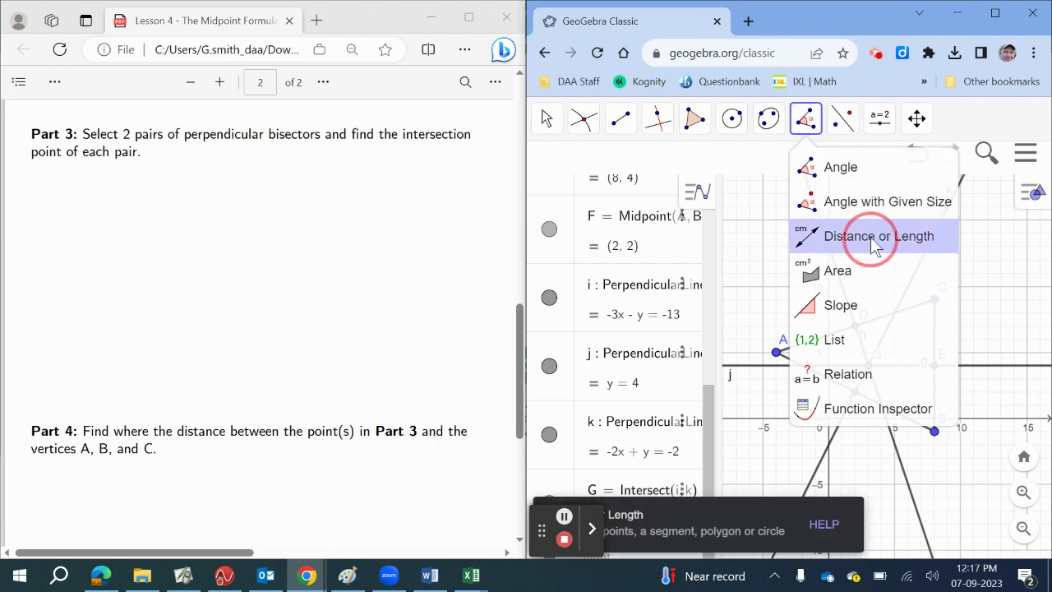
left_click(776, 352)
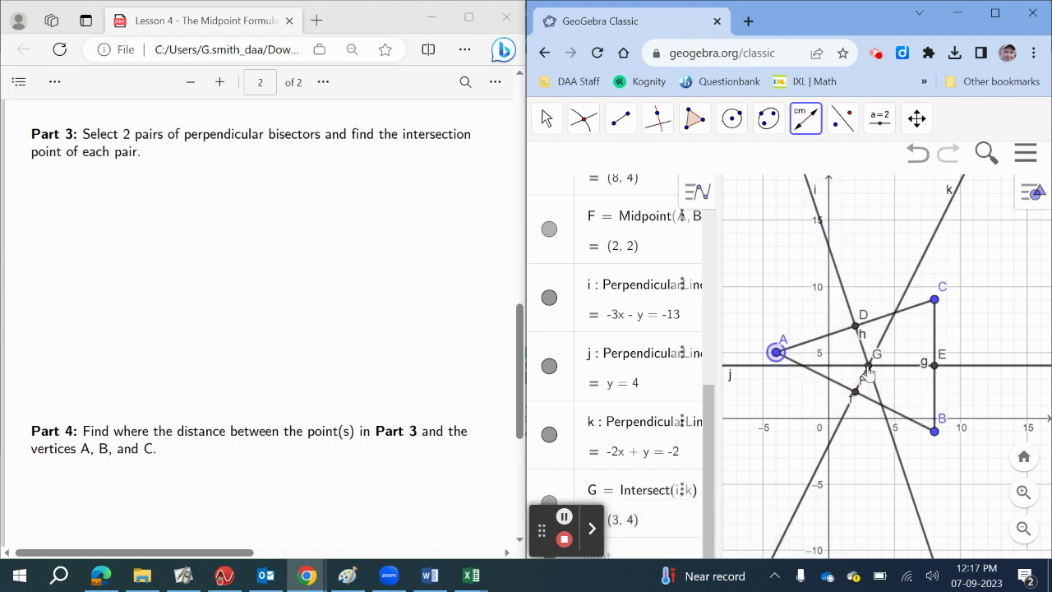
left_click(869, 365)
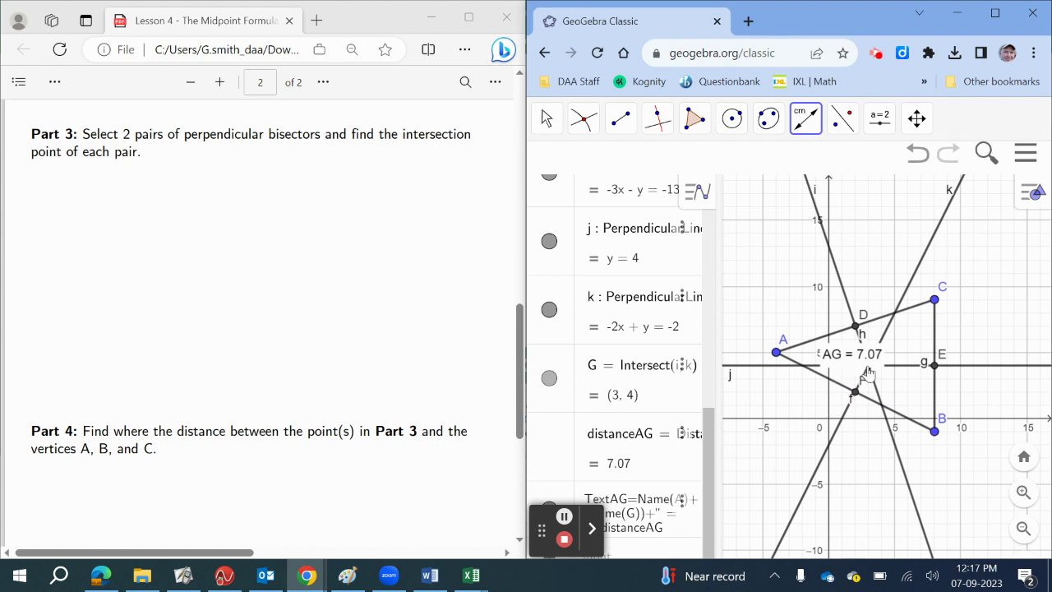
left_click(549, 121)
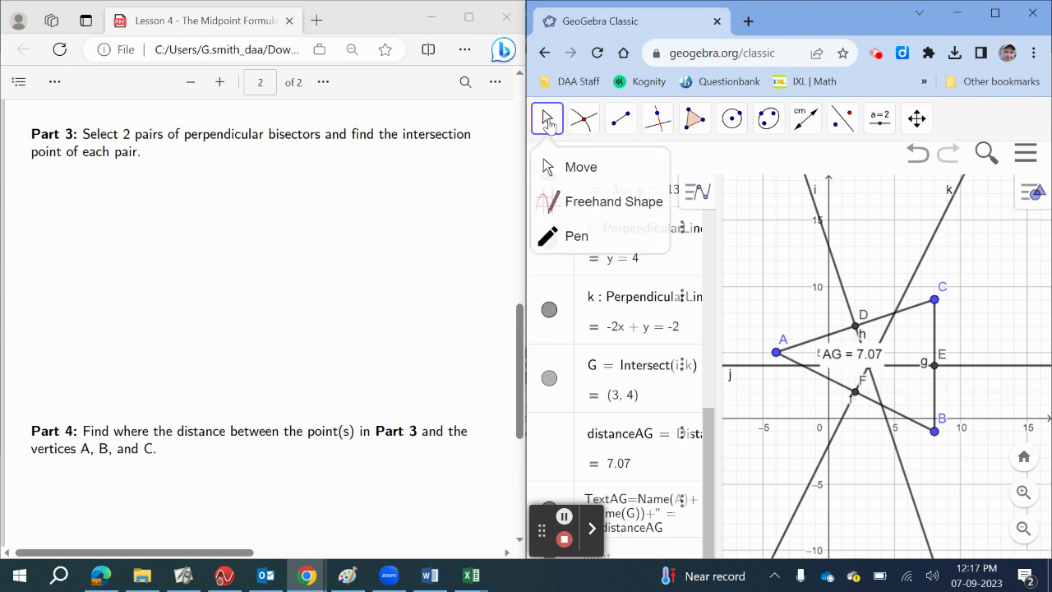
left_click(580, 168)
left_click_drag(863, 359, 770, 313)
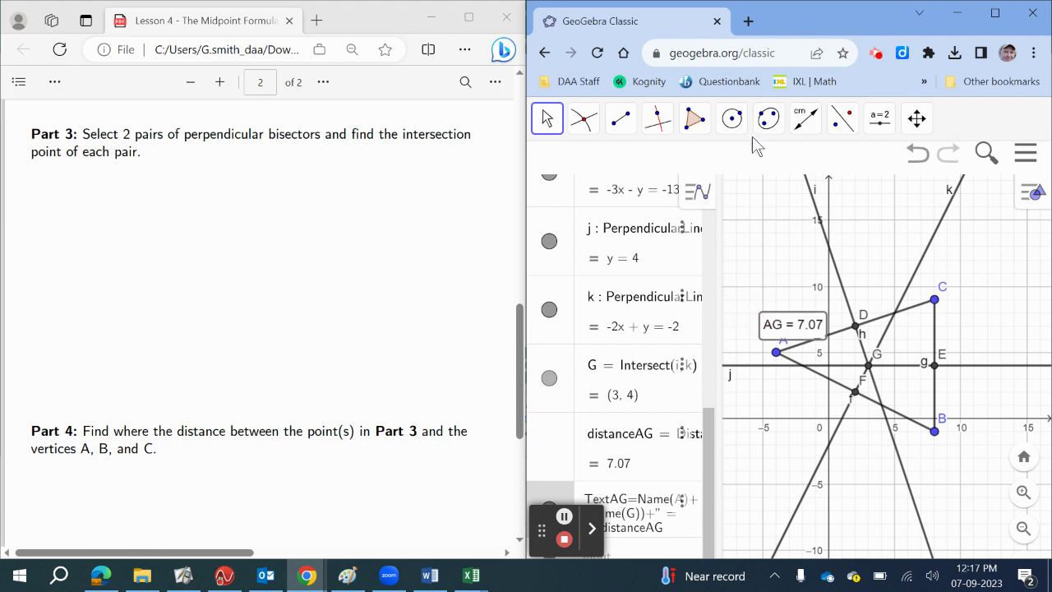
Measure distance GC (7.07) and move its label beside side BC.
left_click(812, 123)
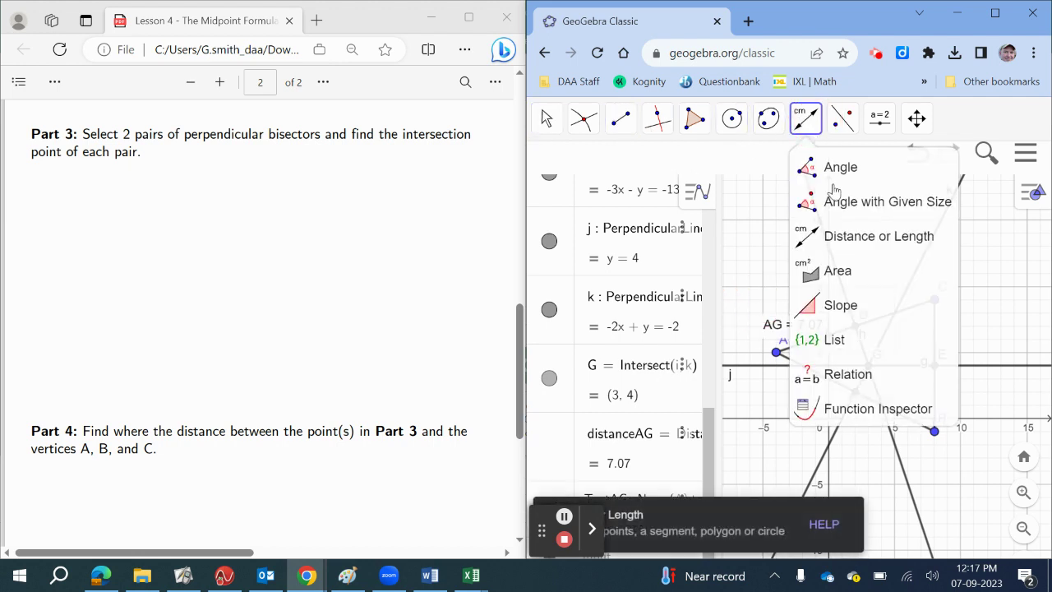
left_click(855, 238)
left_click(870, 367)
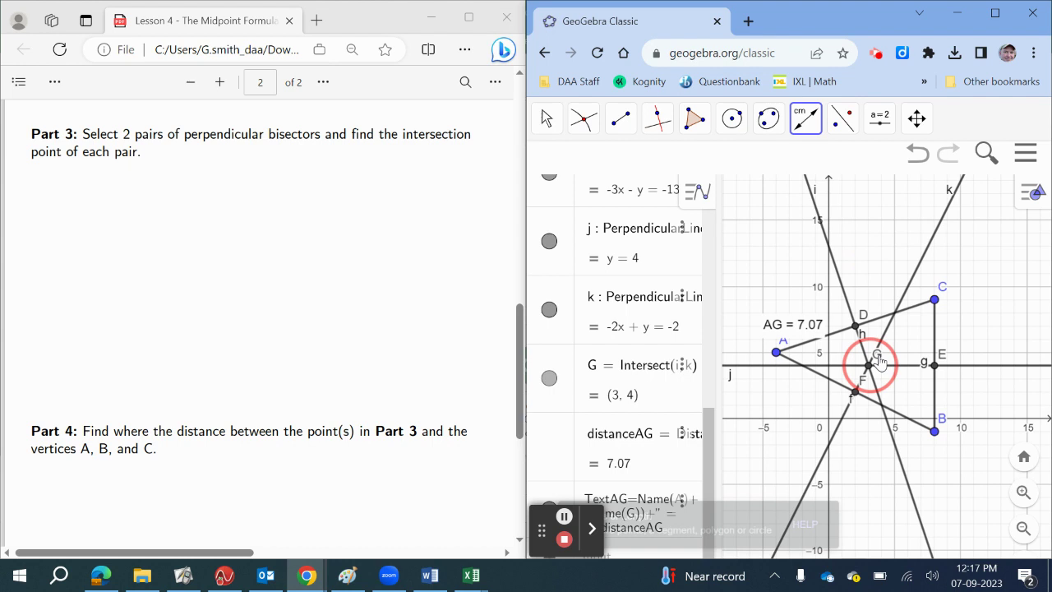
left_click(934, 301)
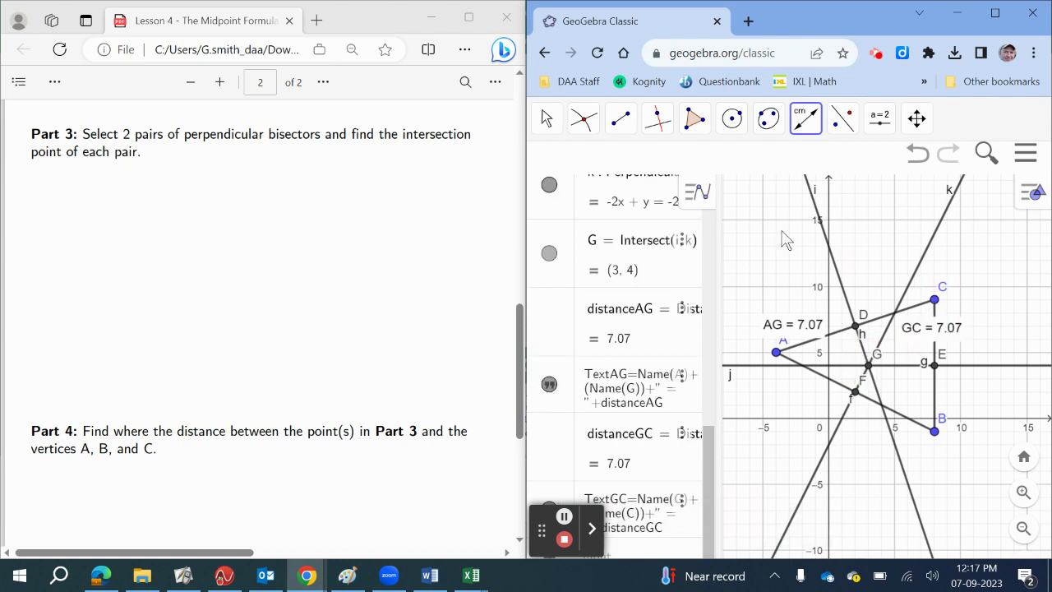
left_click(547, 120)
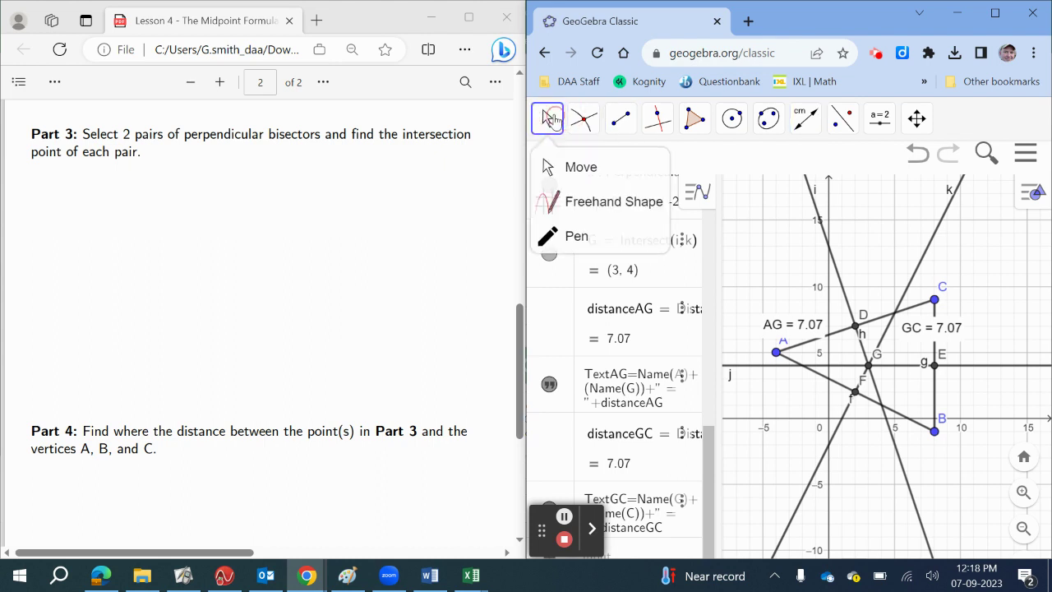
left_click(581, 168)
left_click_drag(949, 329, 984, 321)
Measure distance BG, adding the 7.07 label.
left_click(805, 119)
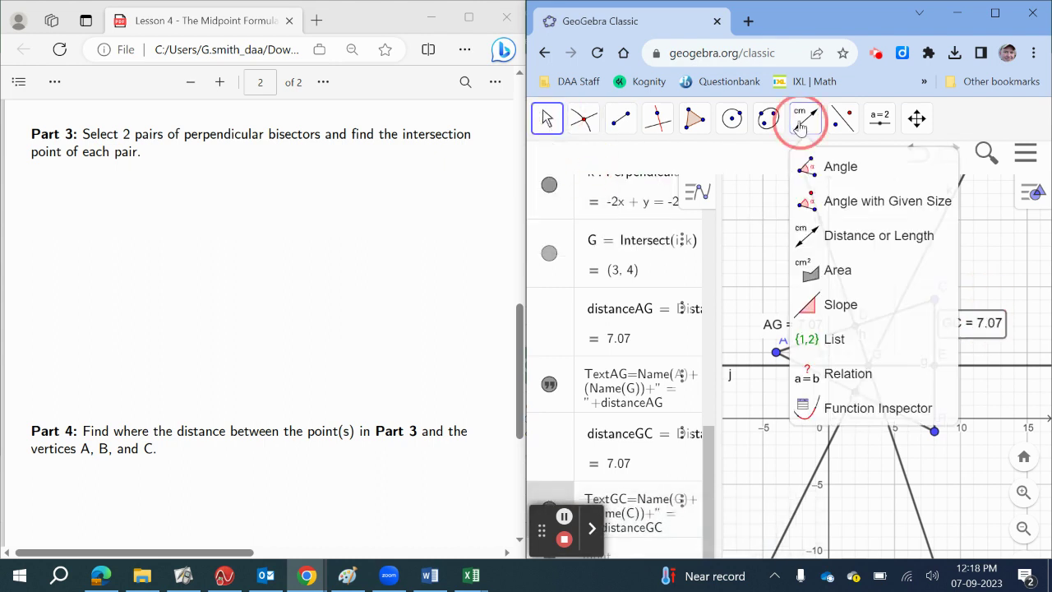
left_click(856, 246)
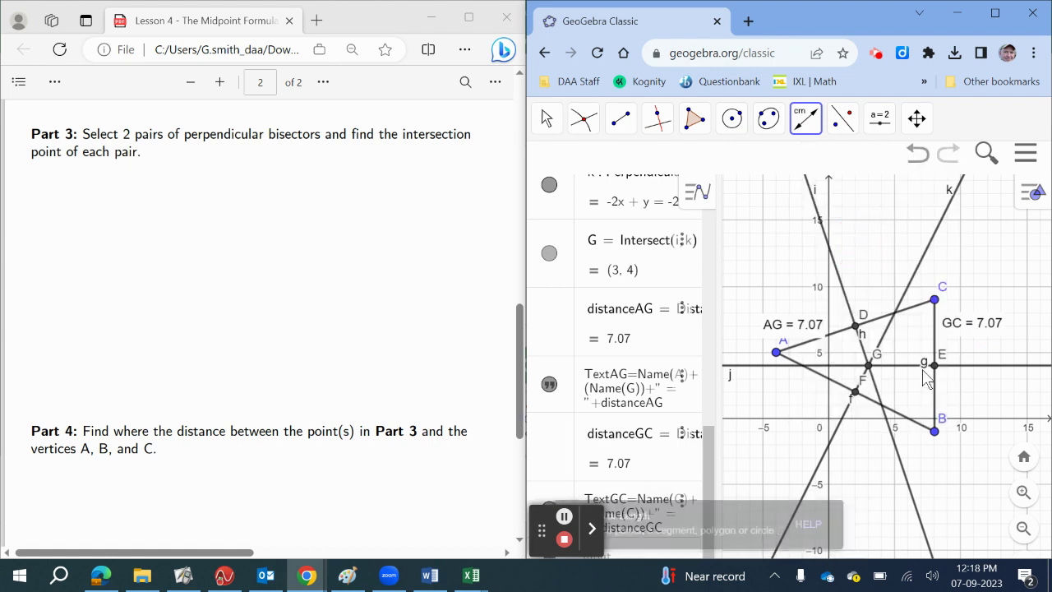
left_click(935, 432)
left_click(869, 364)
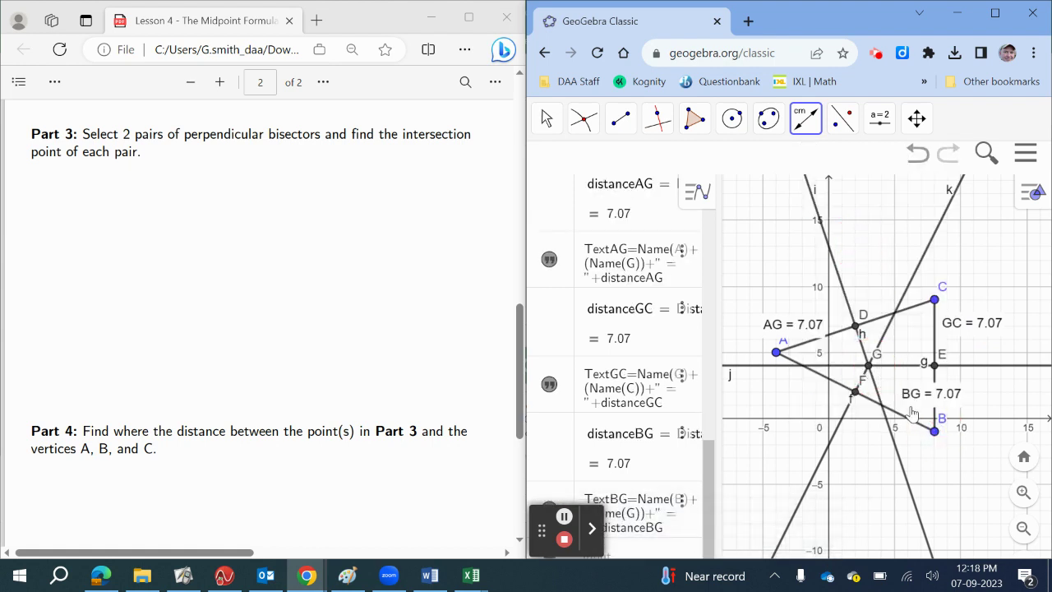
Maximize the window and widen the algebra list to show full bisector definitions.
scroll(189, 331, "down", 1)
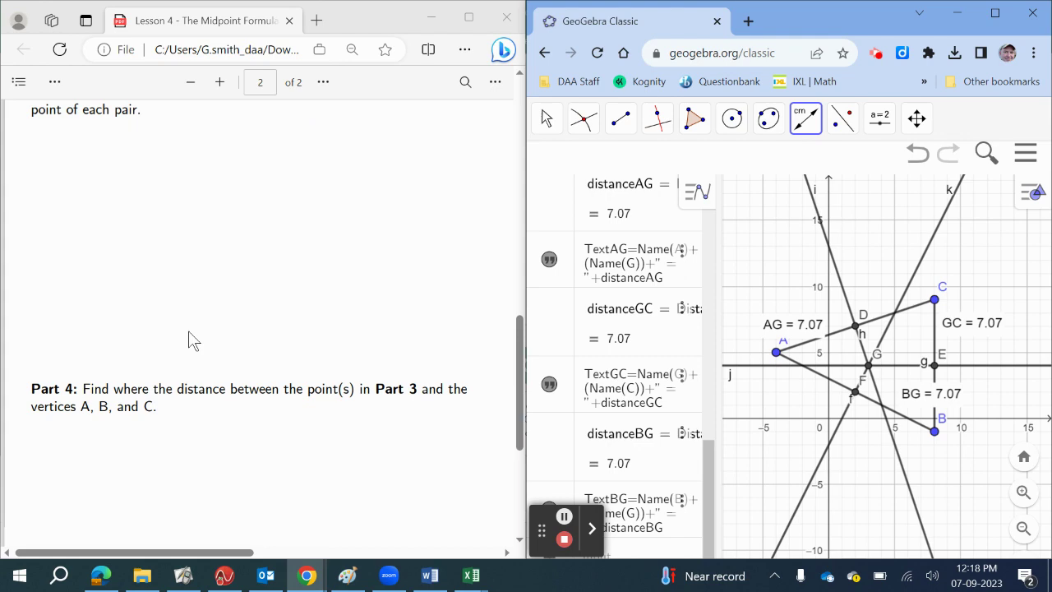
left_click_drag(222, 552, 431, 556)
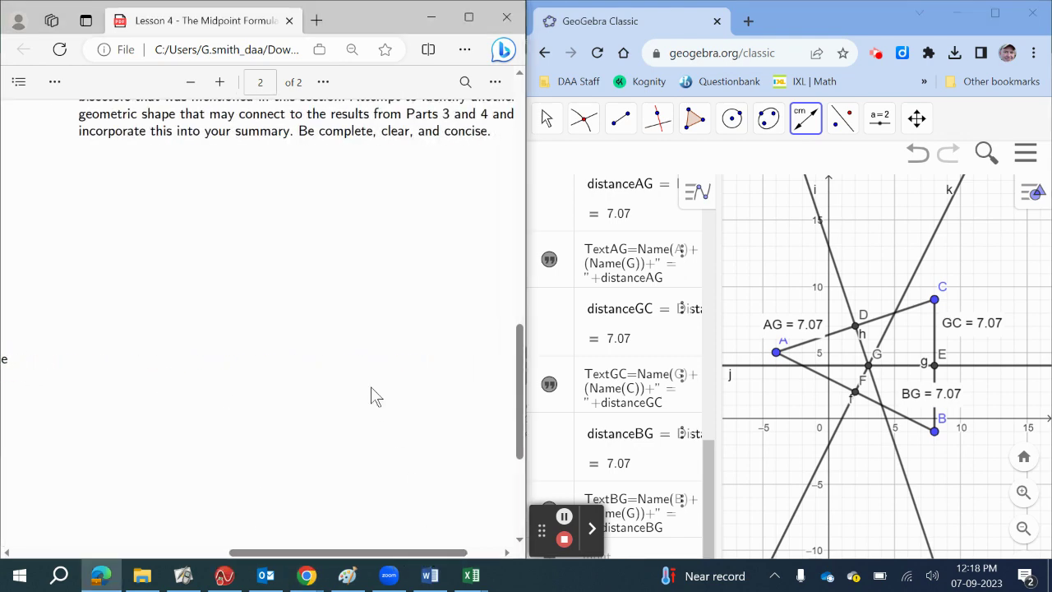
scroll(371, 386, "up", 1)
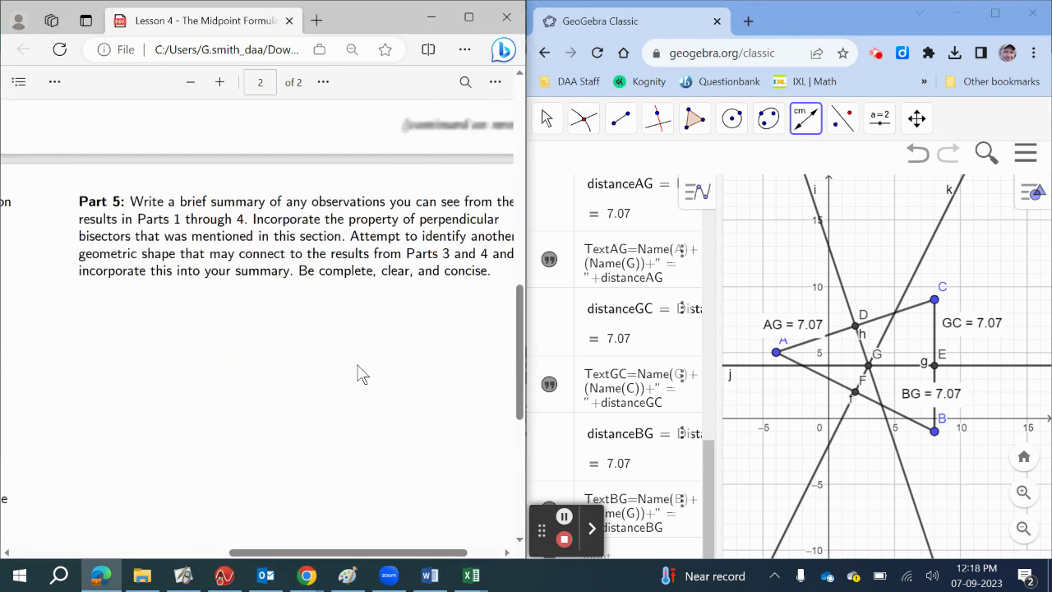
left_click(996, 17)
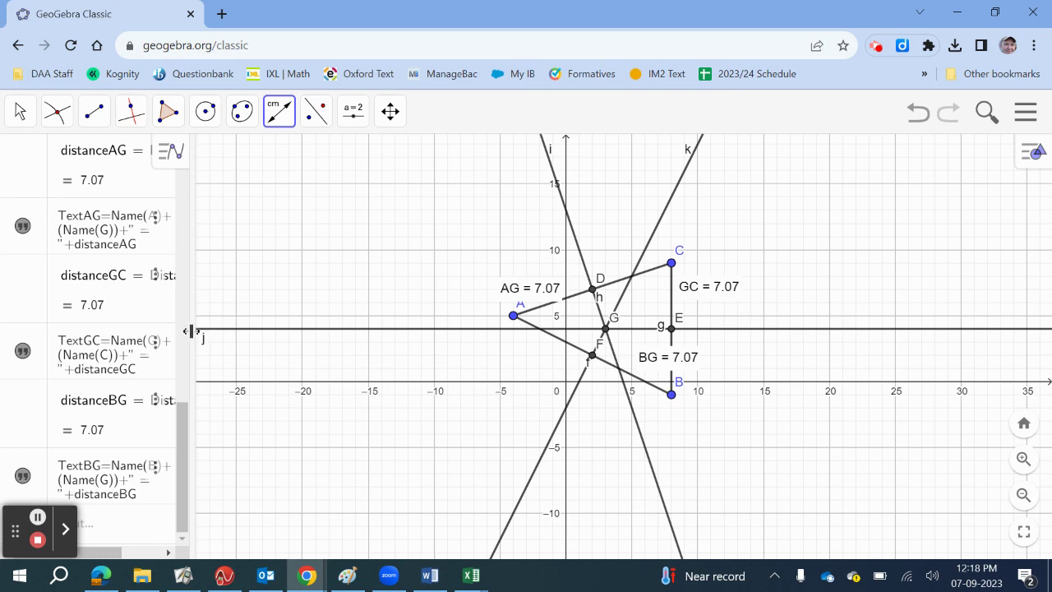
left_click_drag(190, 336, 366, 329)
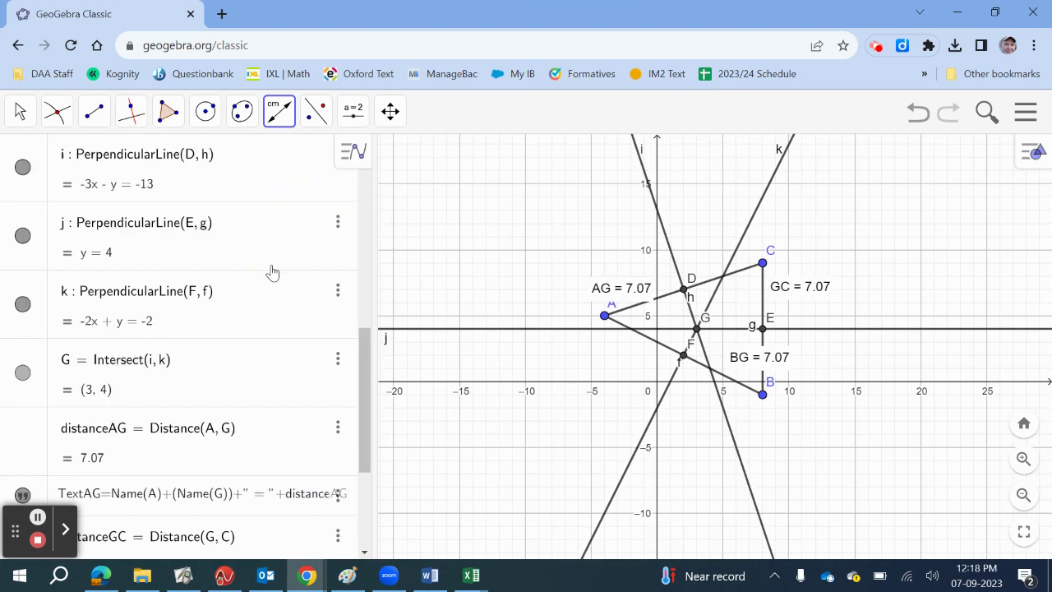
scroll(272, 272, "up", 8)
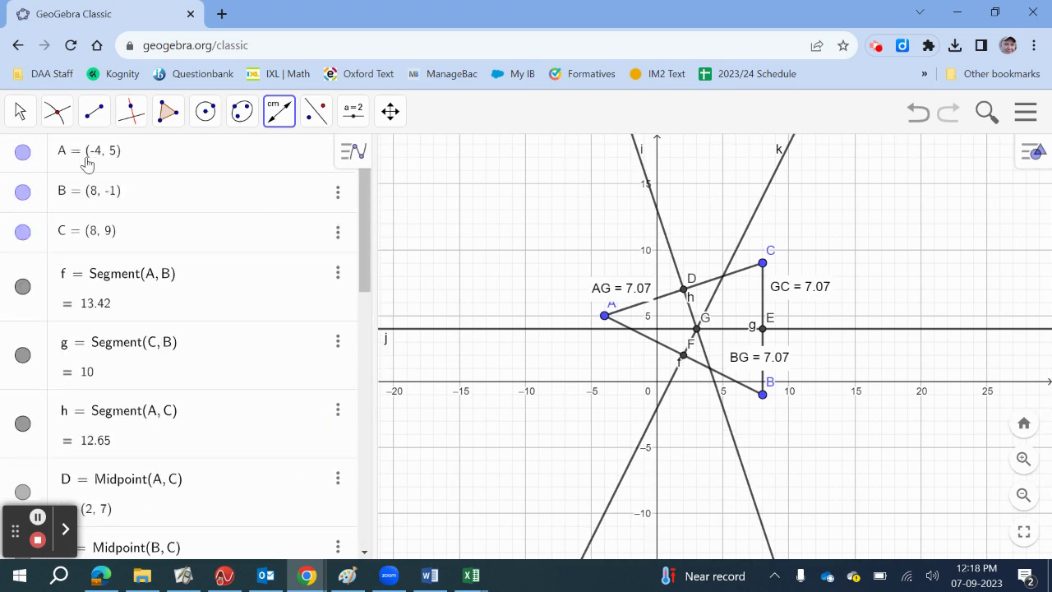
scroll(200, 293, "down", 1)
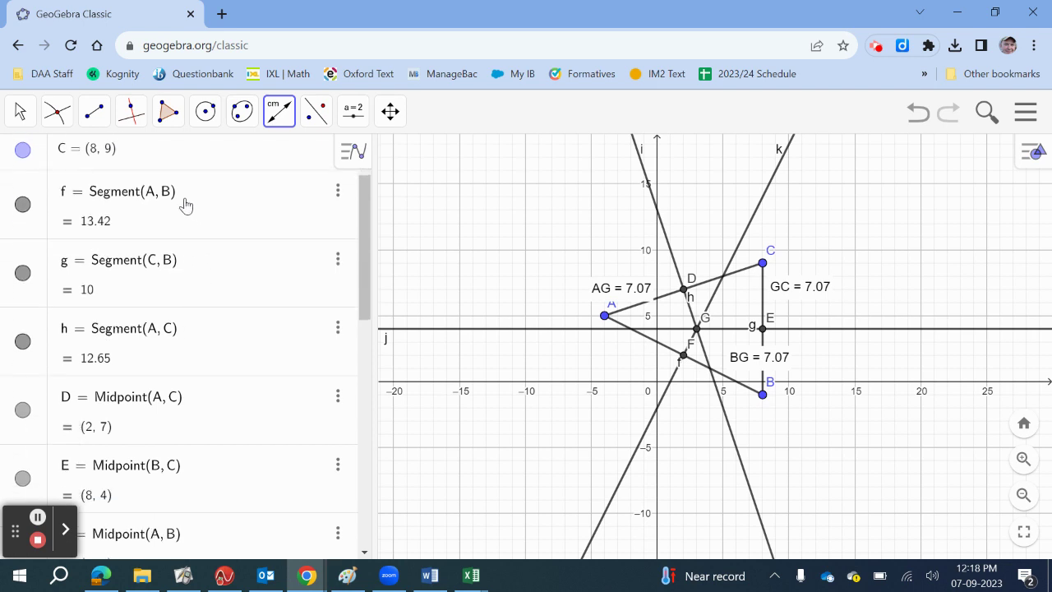
scroll(195, 411, "down", 5)
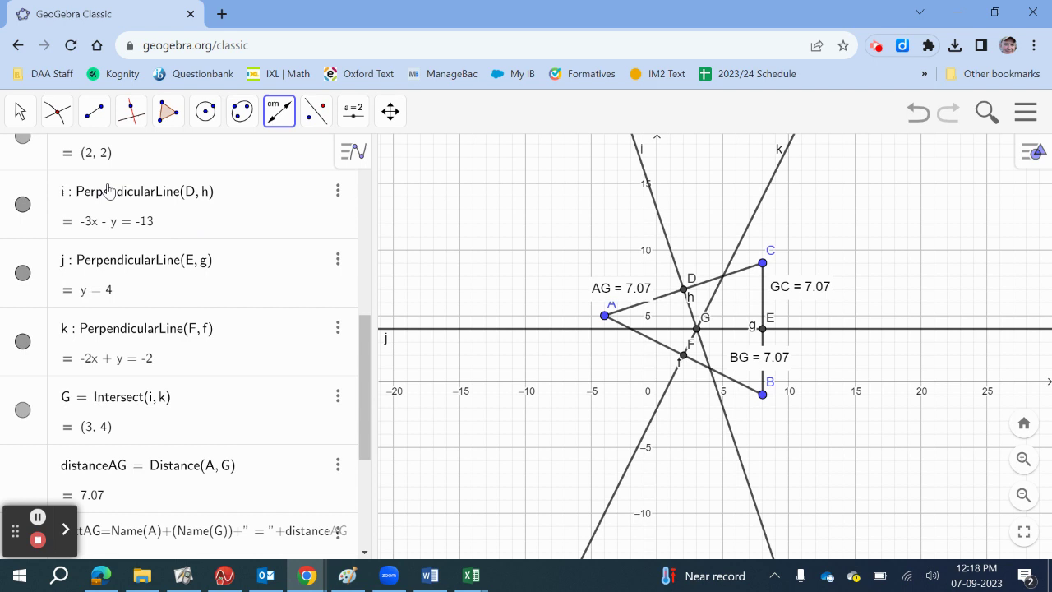
left_click(23, 204)
left_click(23, 206)
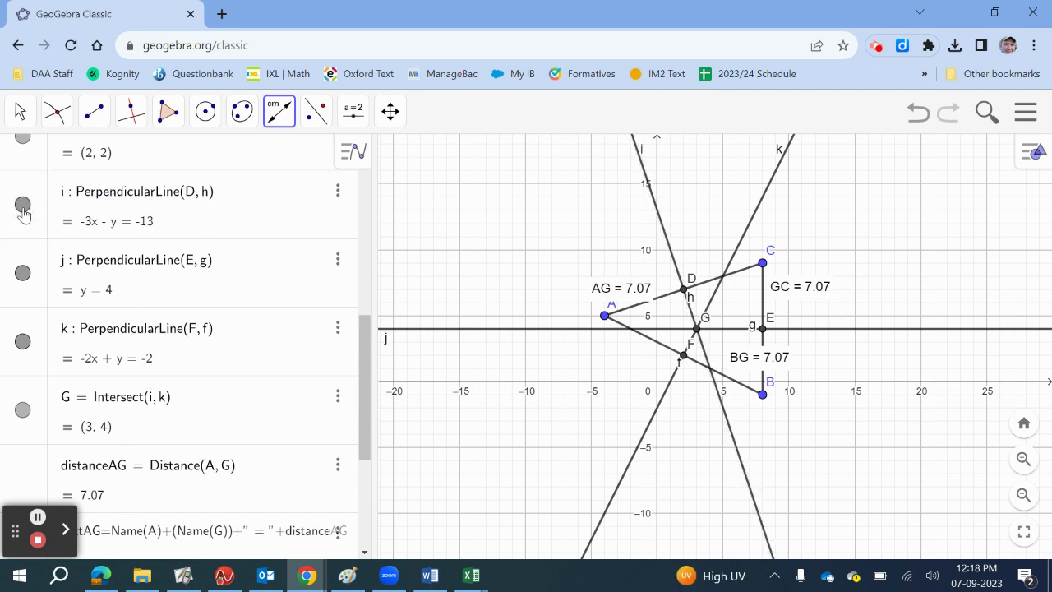
left_click(23, 206)
left_click(23, 205)
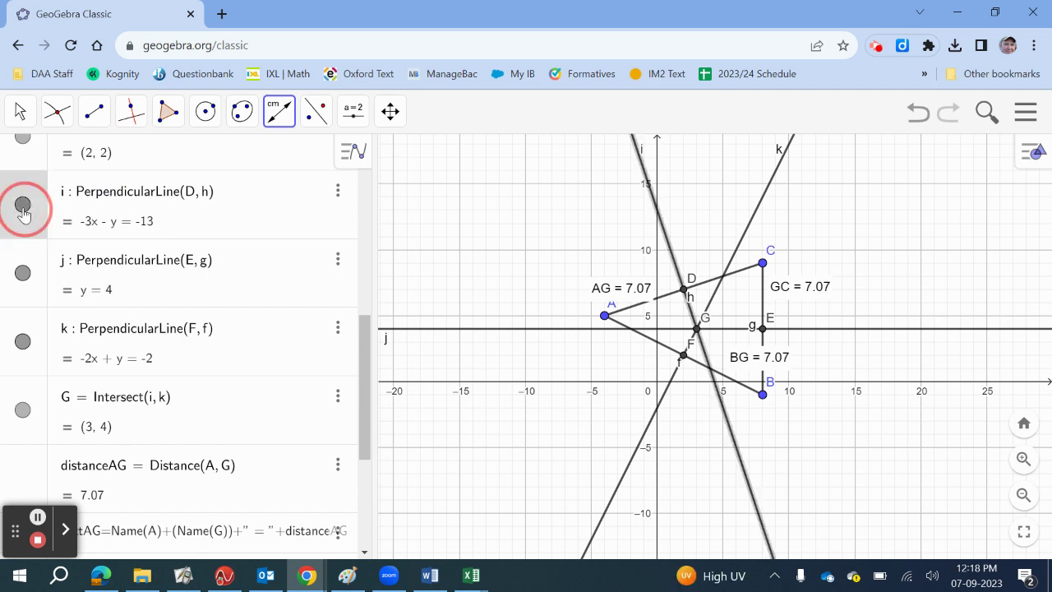
left_click(24, 275)
left_click(24, 274)
left_click(24, 275)
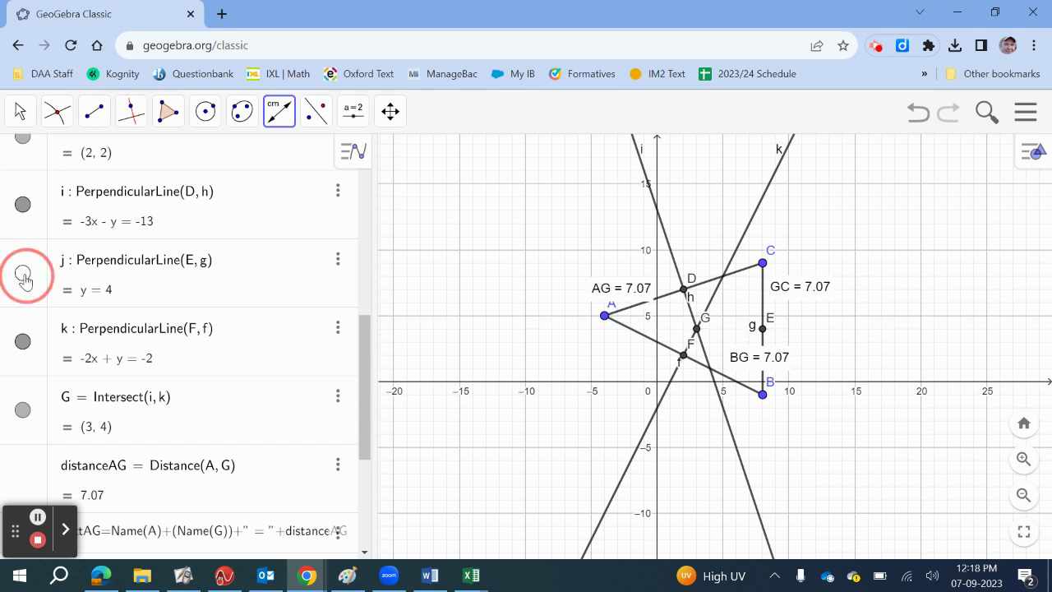
left_click(25, 342)
scroll(26, 345, "down", 4)
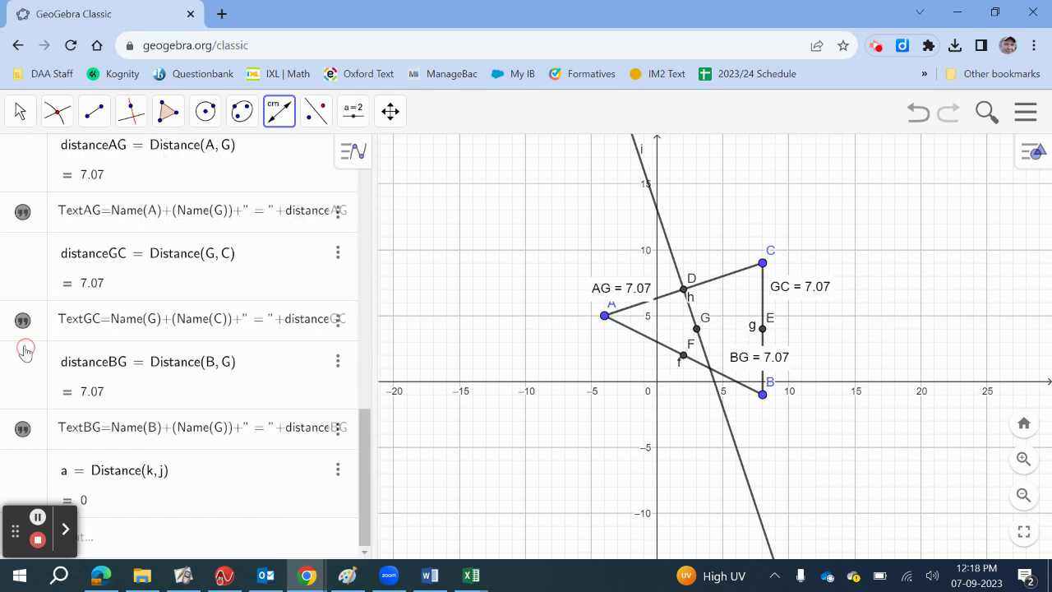
scroll(19, 282, "up", 4)
left_click(23, 282)
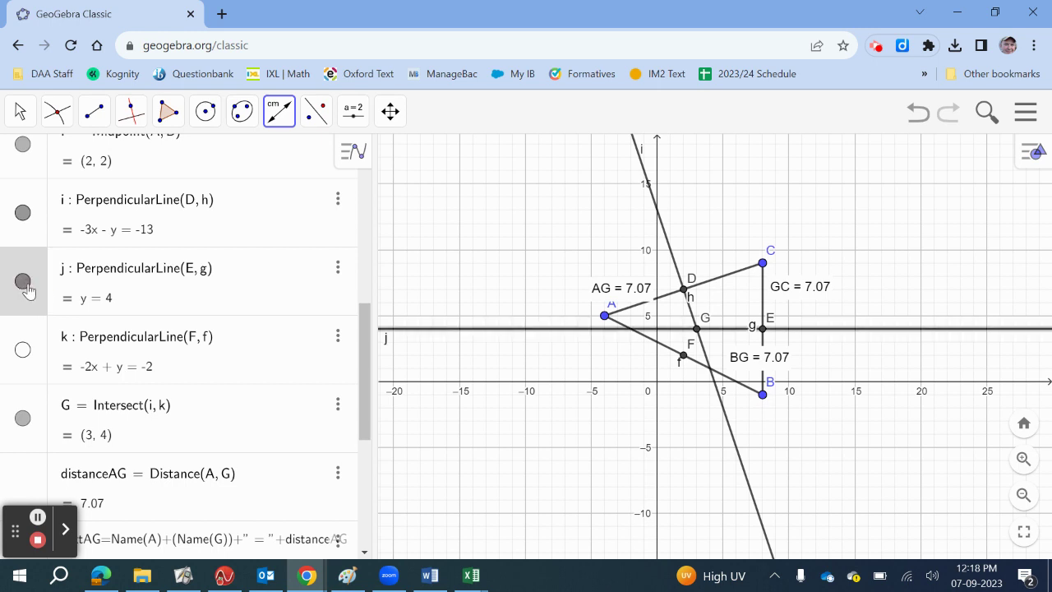
scroll(27, 280, "up", 2)
scroll(95, 343, "down", 2)
left_click(23, 352)
scroll(187, 340, "down", 5)
scroll(132, 293, "up", 3)
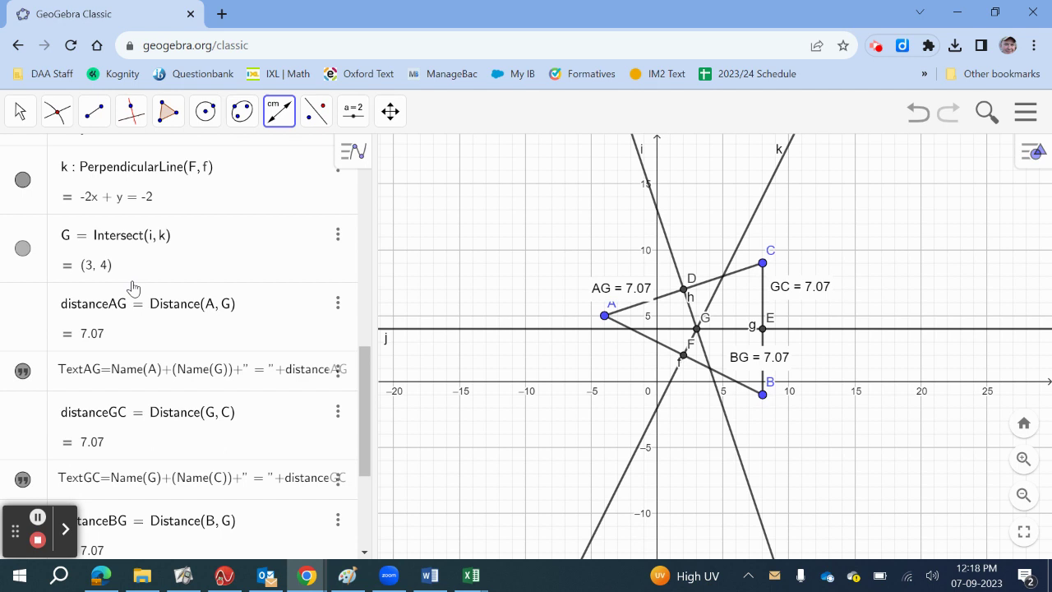
scroll(208, 294, "up", 2)
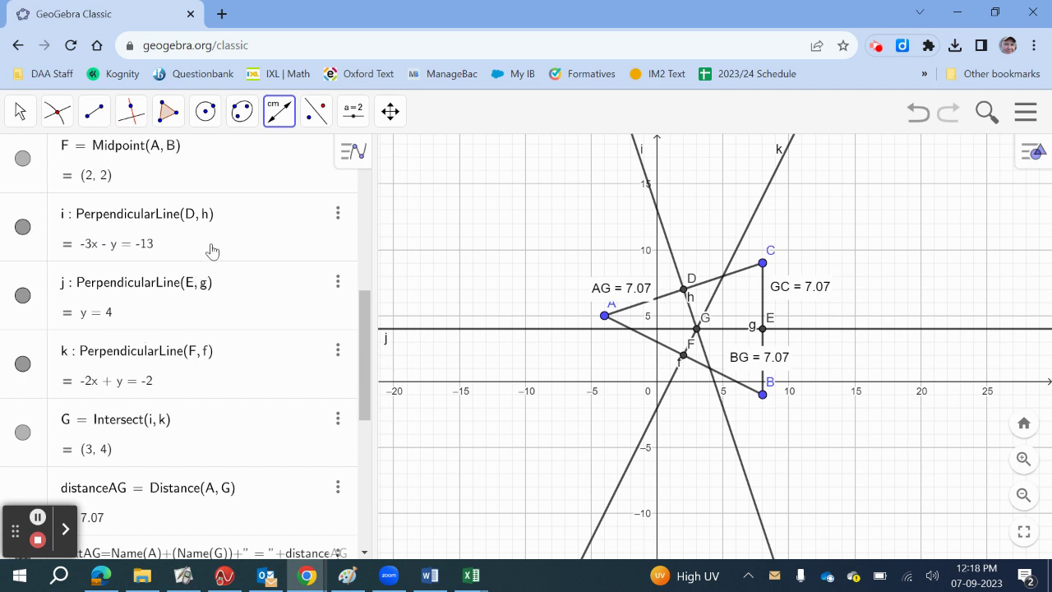
left_click(18, 183)
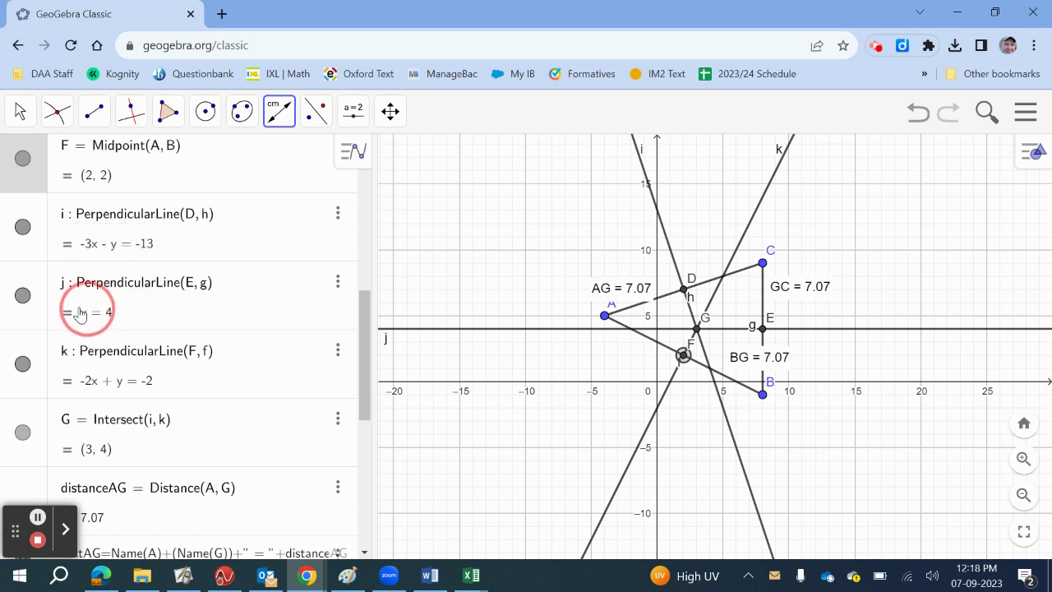
In bisector i's properties, set its equation to y = mx + b form (y = -3x + 13).
left_click(289, 223)
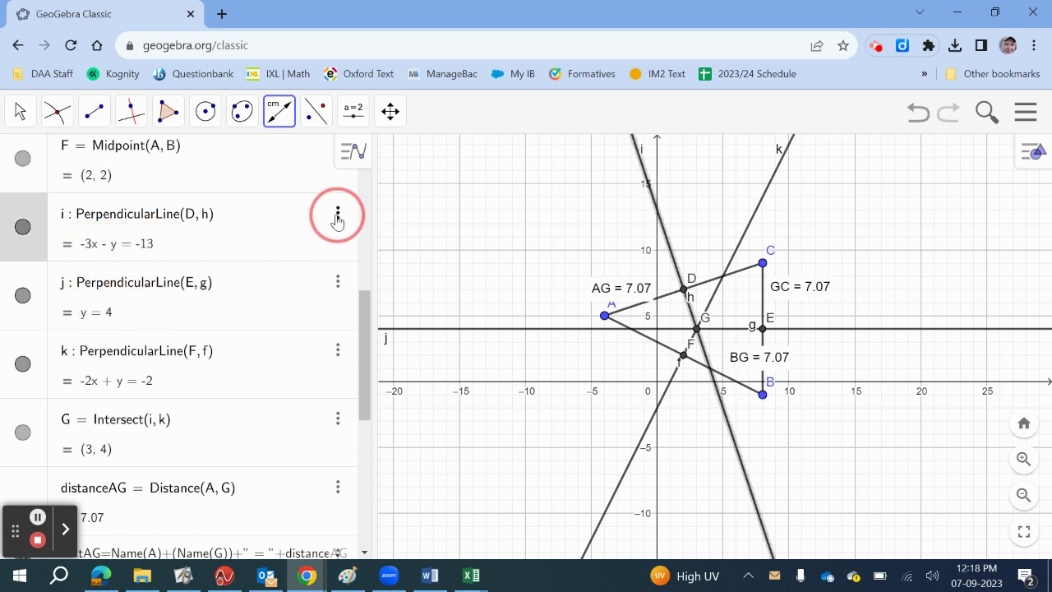
left_click(337, 217)
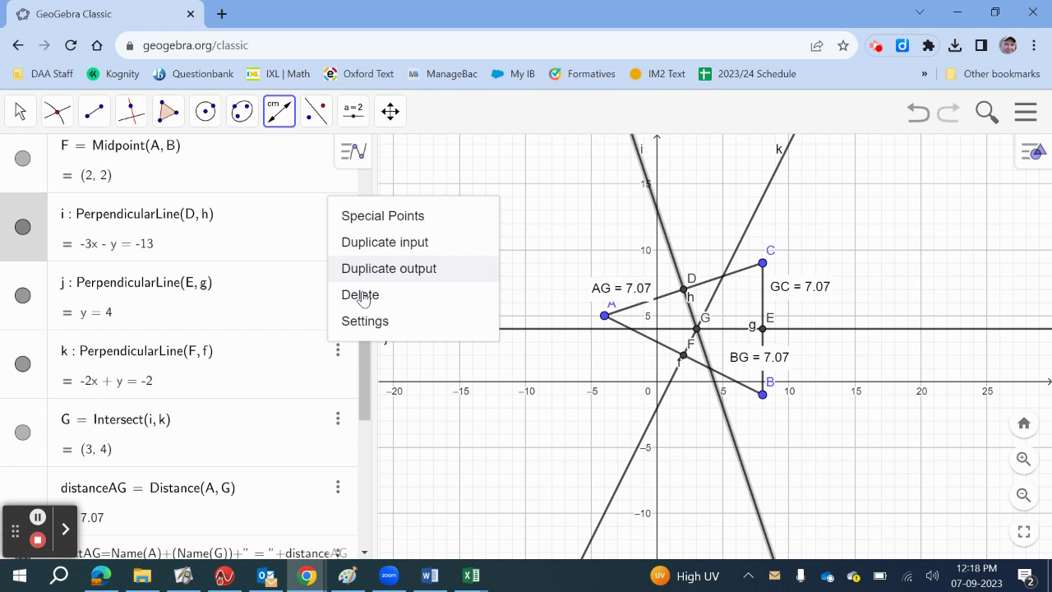
left_click(383, 321)
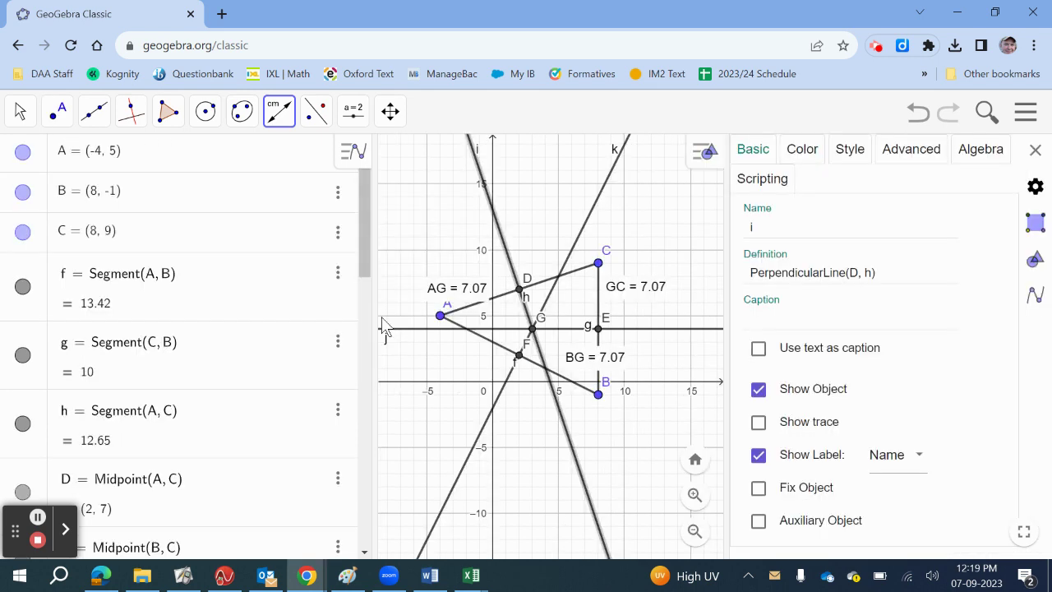
left_click(789, 455)
left_click(789, 454)
left_click(897, 459)
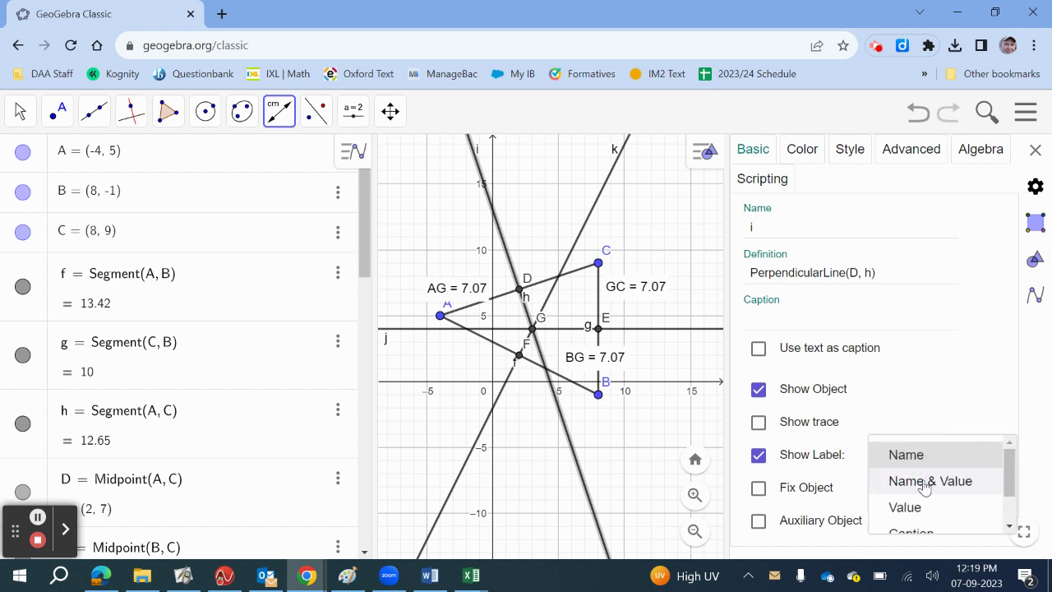
left_click(909, 457)
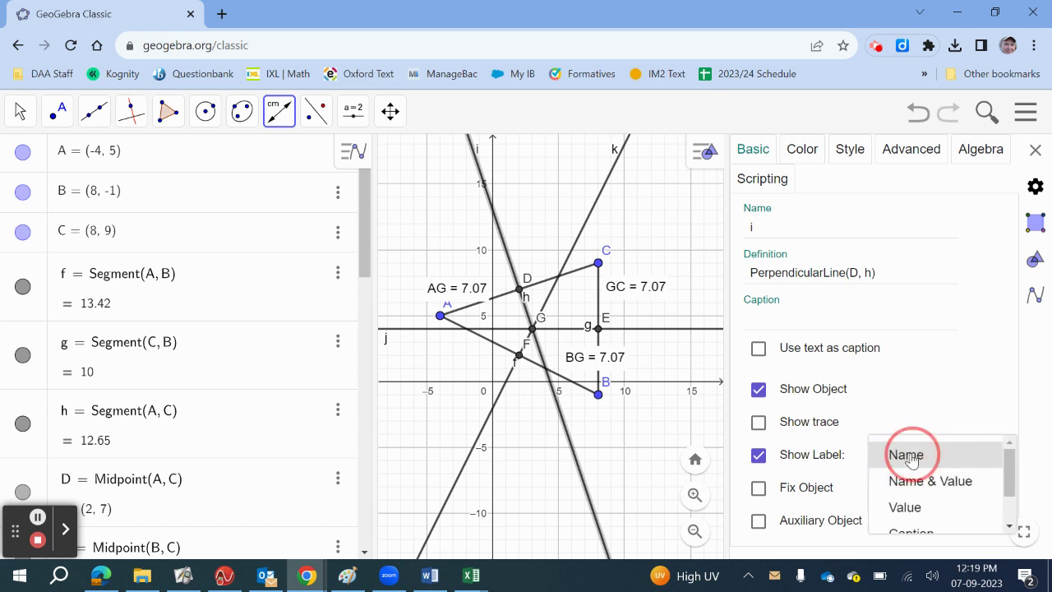
left_click(983, 155)
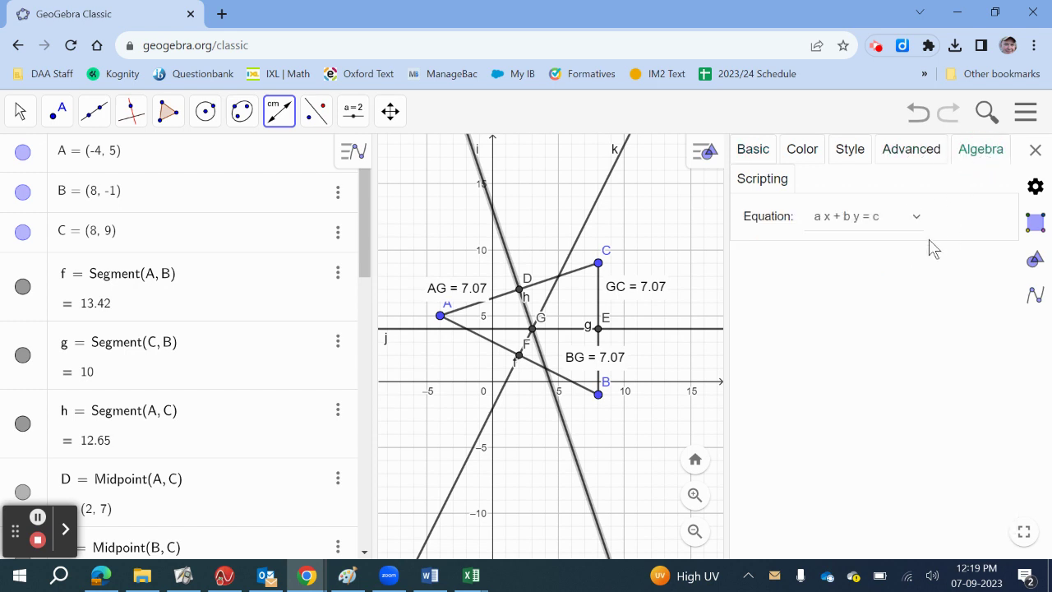
left_click(914, 219)
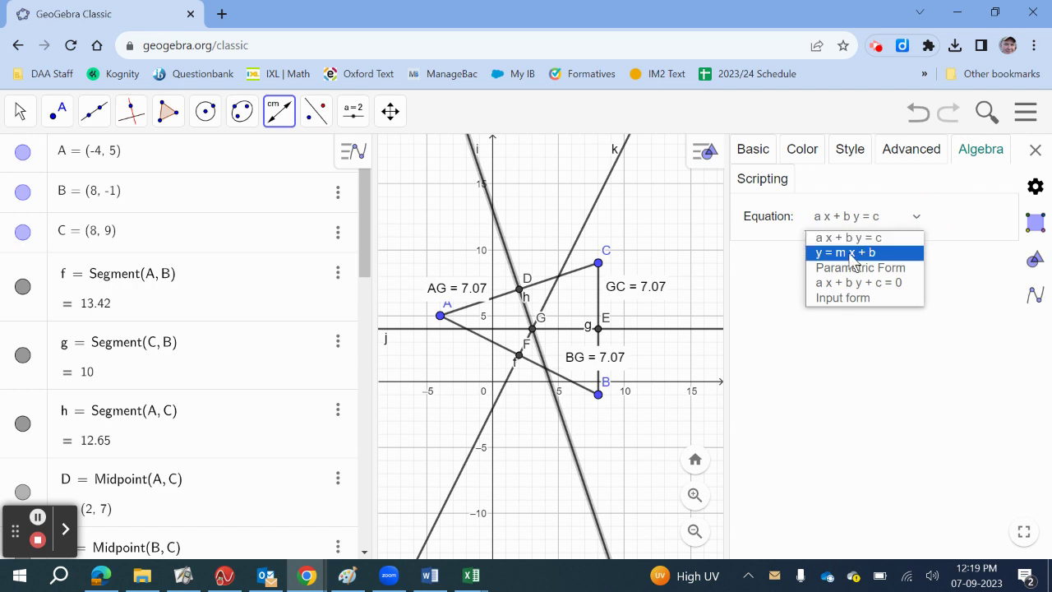
left_click(852, 256)
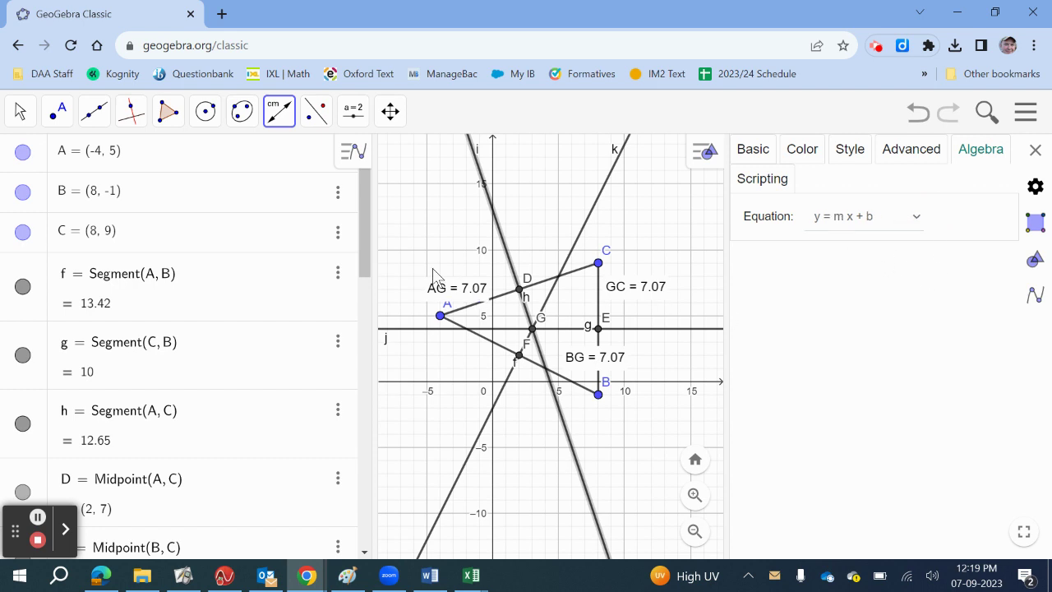
left_click_drag(363, 232, 380, 369)
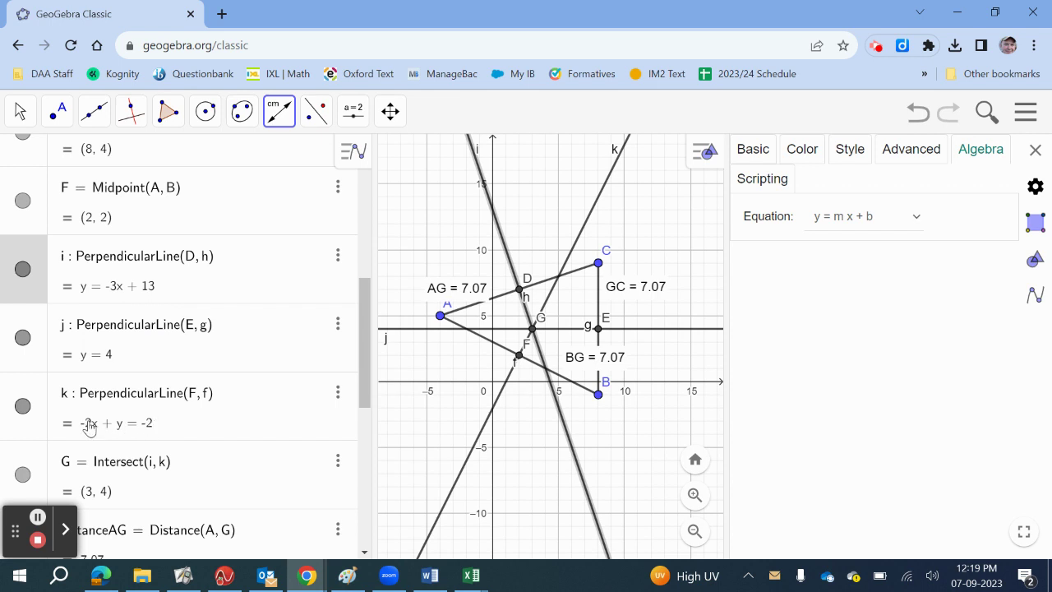
Switch bisector k's equation to y = mx + b form, giving y = 2x - 2.
left_click(153, 424)
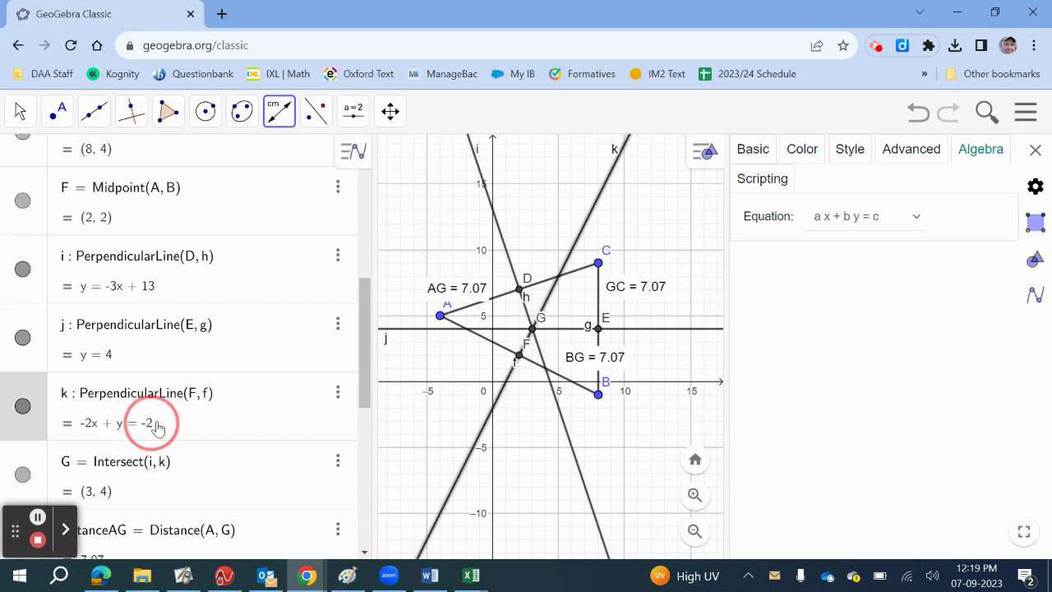
left_click(150, 429)
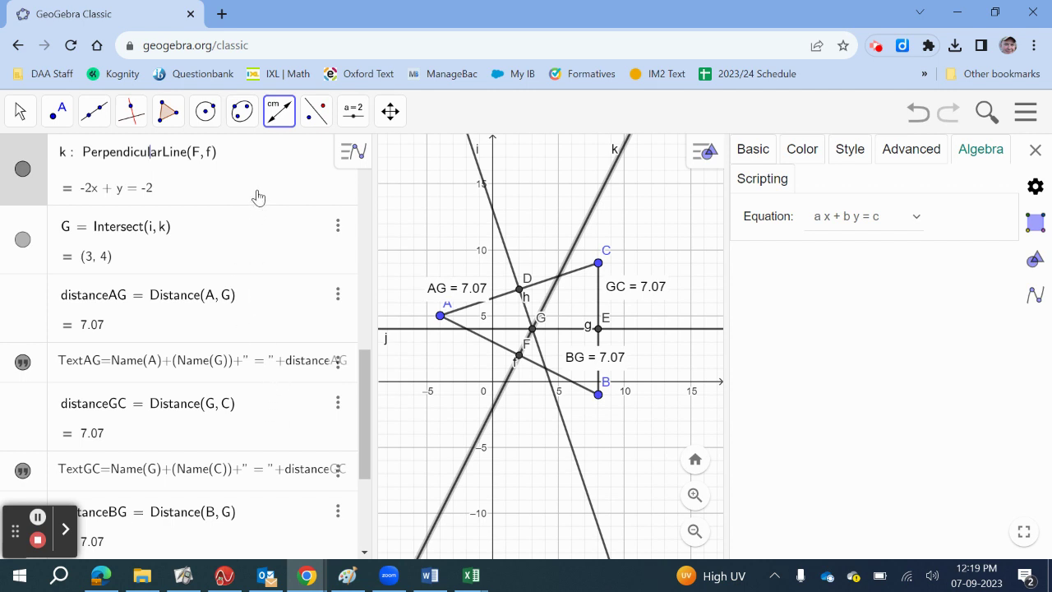
left_click(917, 217)
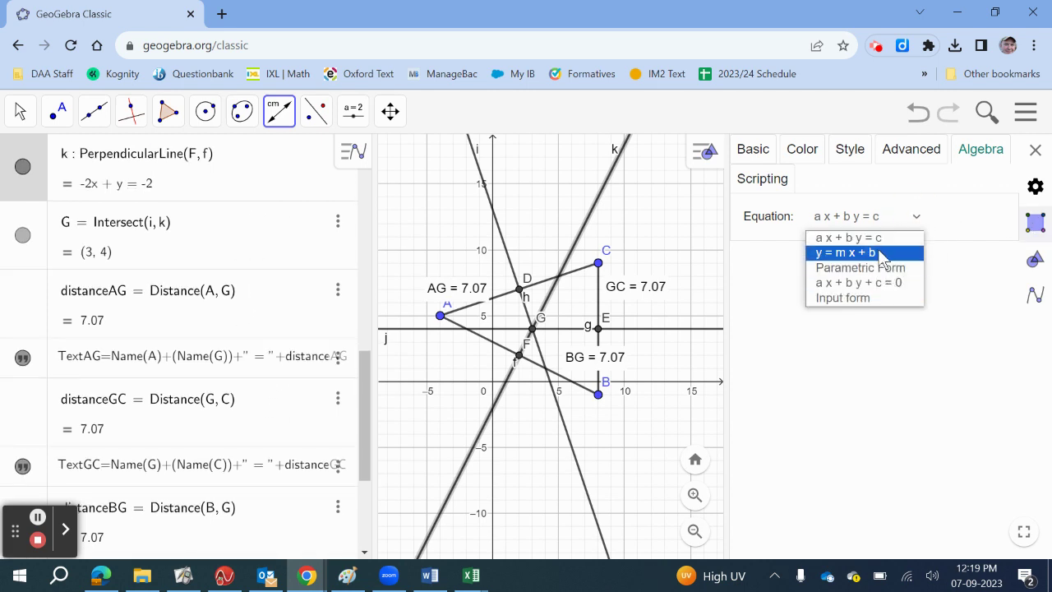
left_click(881, 253)
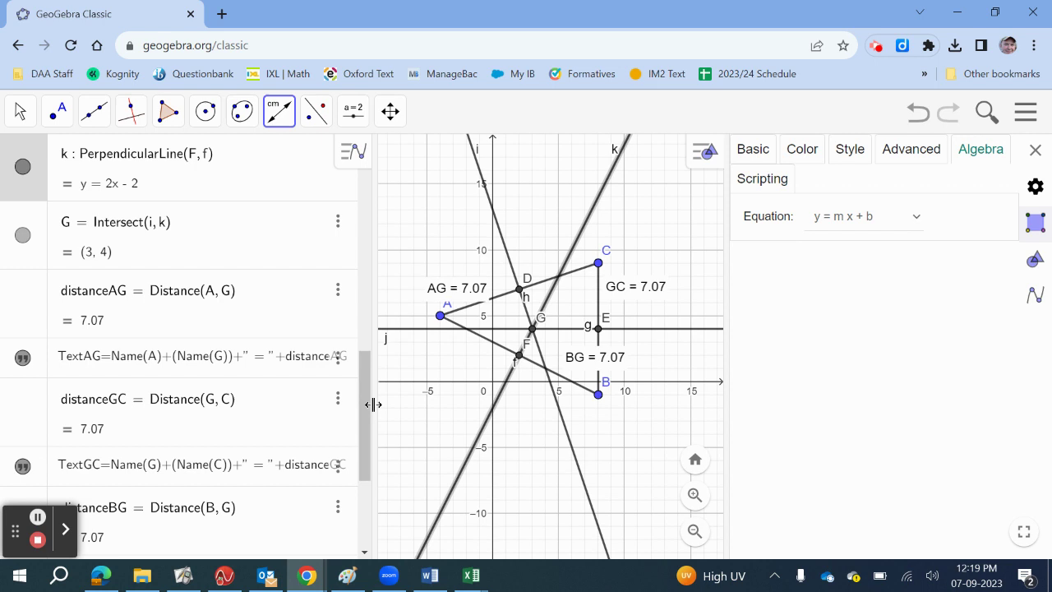
scroll(367, 400, "up", 5)
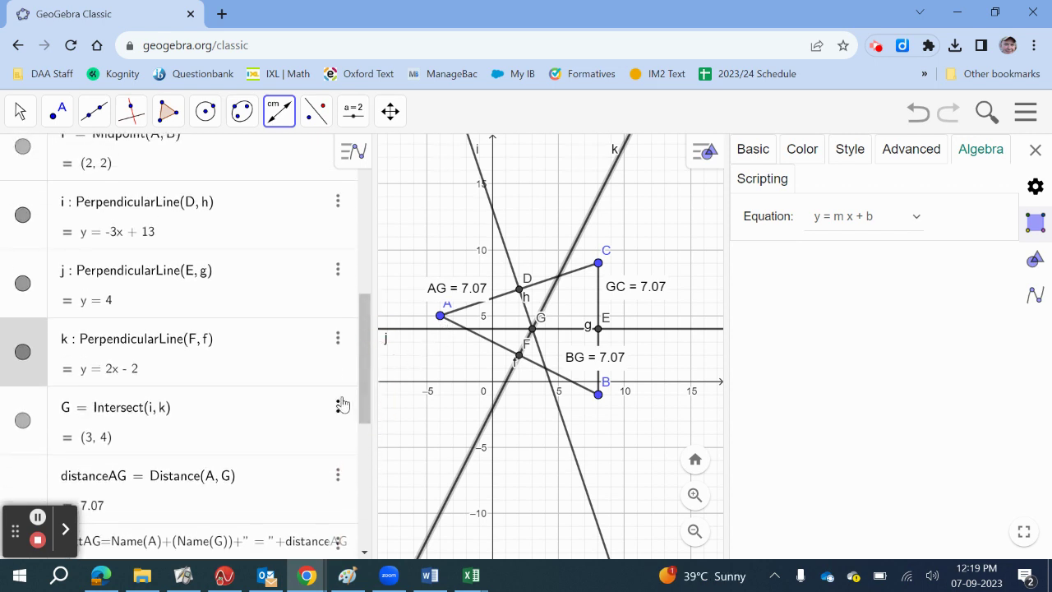
Close the properties panel and narrow the algebra list to enlarge the graph.
left_click(1035, 150)
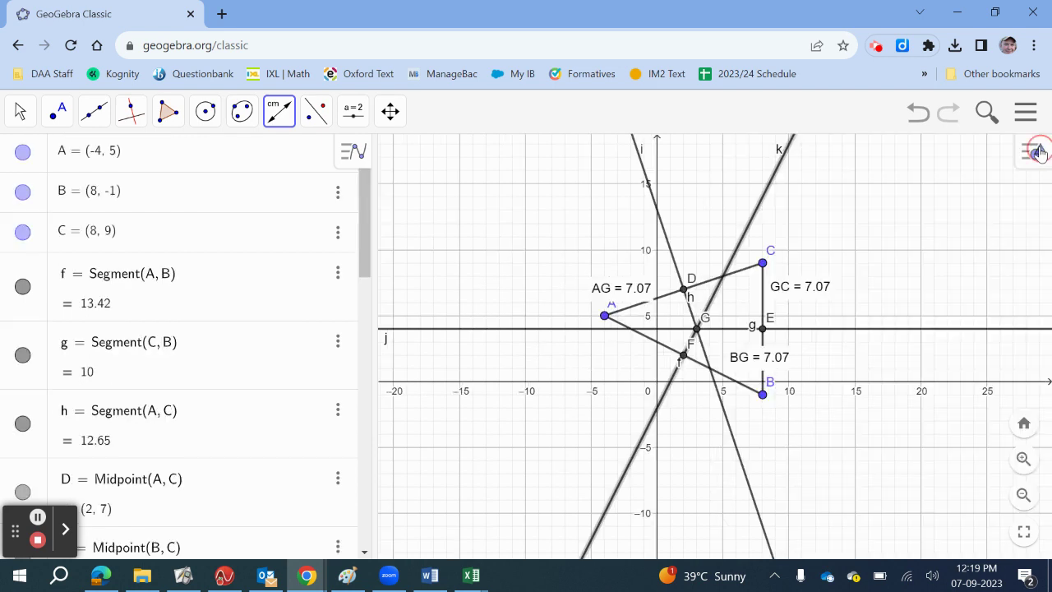
left_click(366, 299)
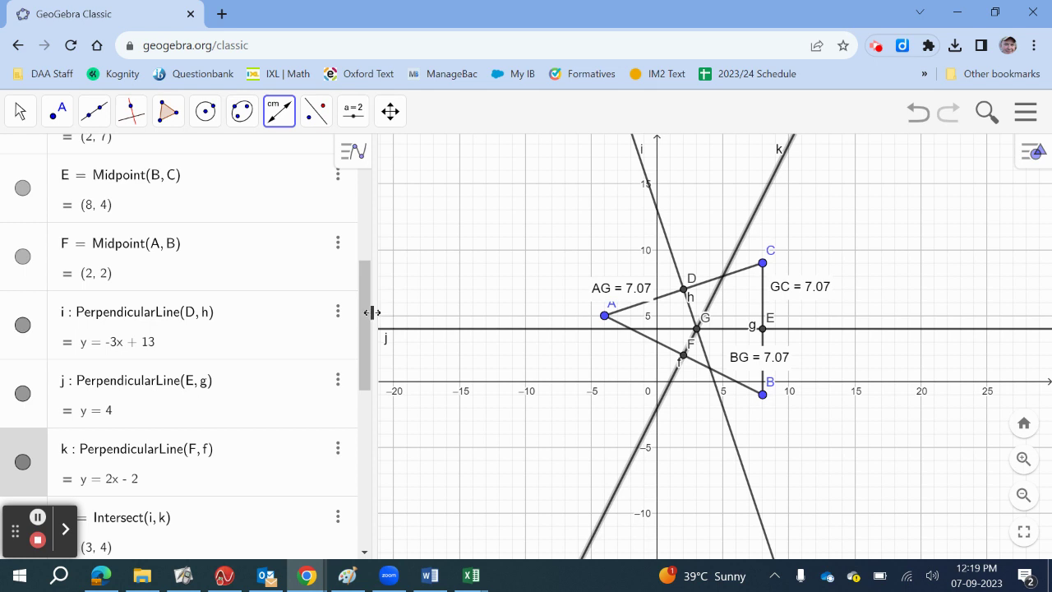
left_click_drag(373, 310, 249, 317)
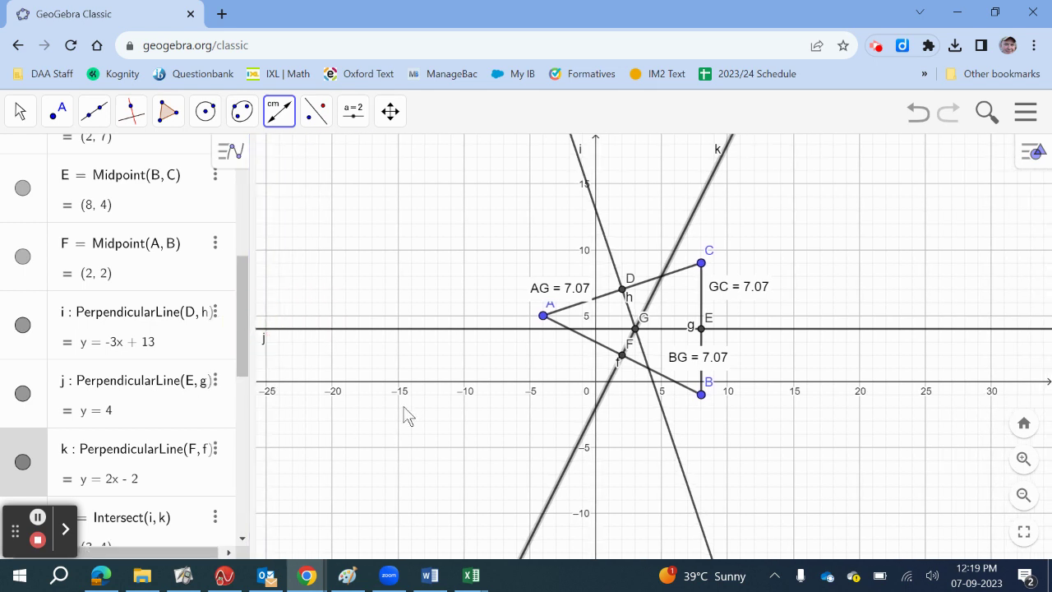